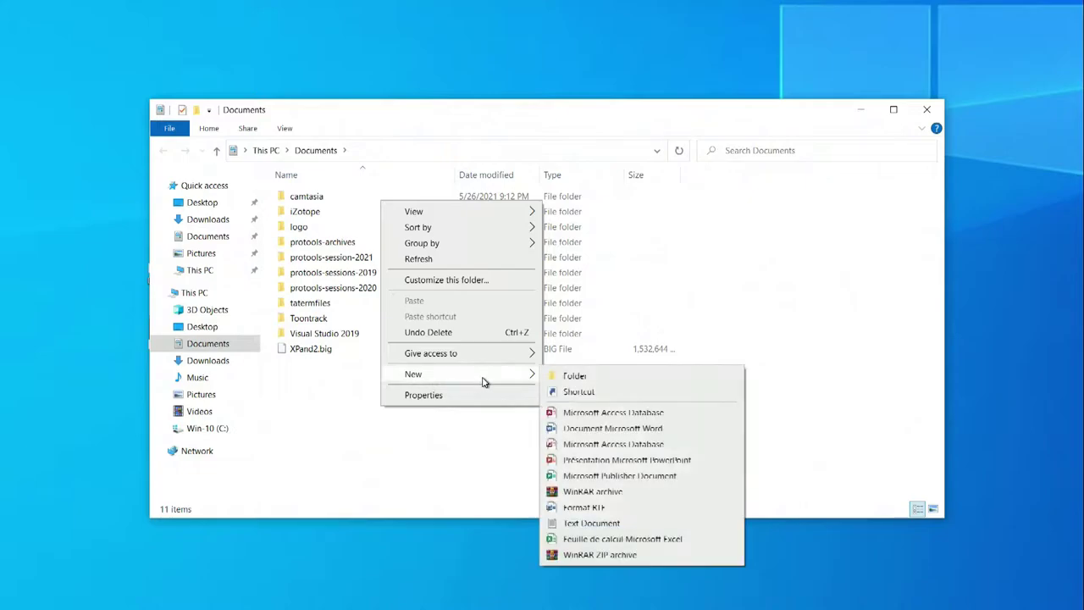
Step: Create a folder named protools-sessions-2022 in Documents and close the file window
click(567, 375)
text(protools-sc)
text(ssions-2022)
key(Return)
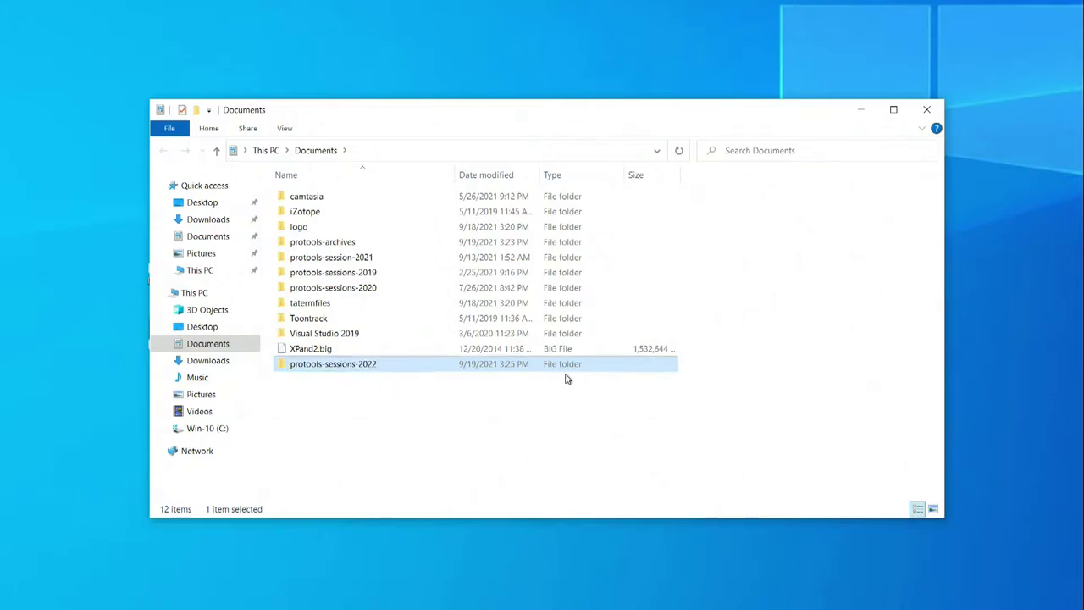
click(926, 109)
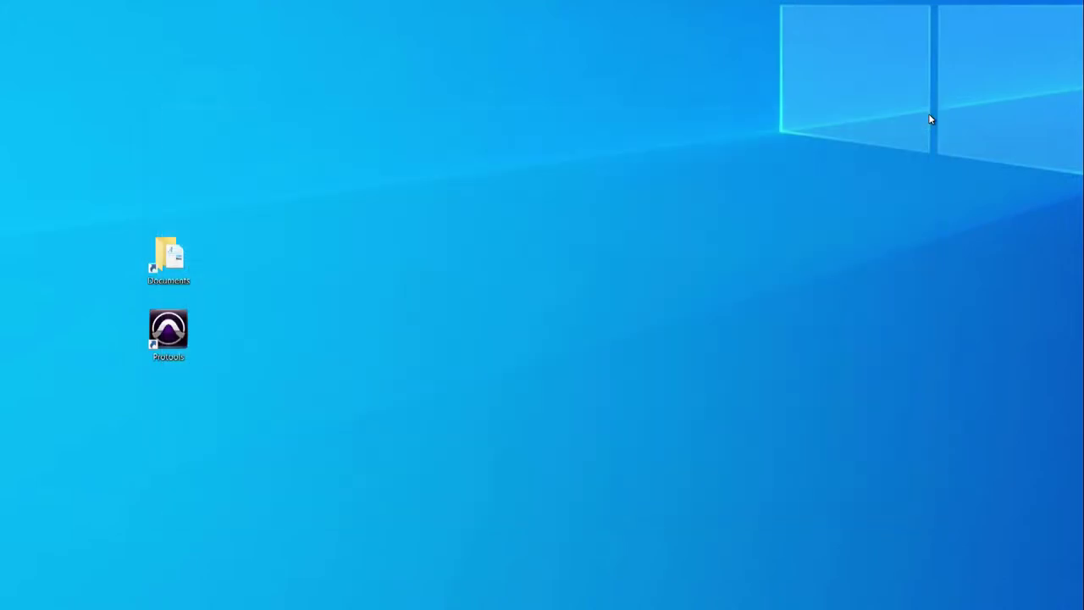
Step: Launch Pro Tools, dismiss the quick-start dialog and start a blank session with BWF (.WAV) audio files at 24 bits
double_click(152, 341)
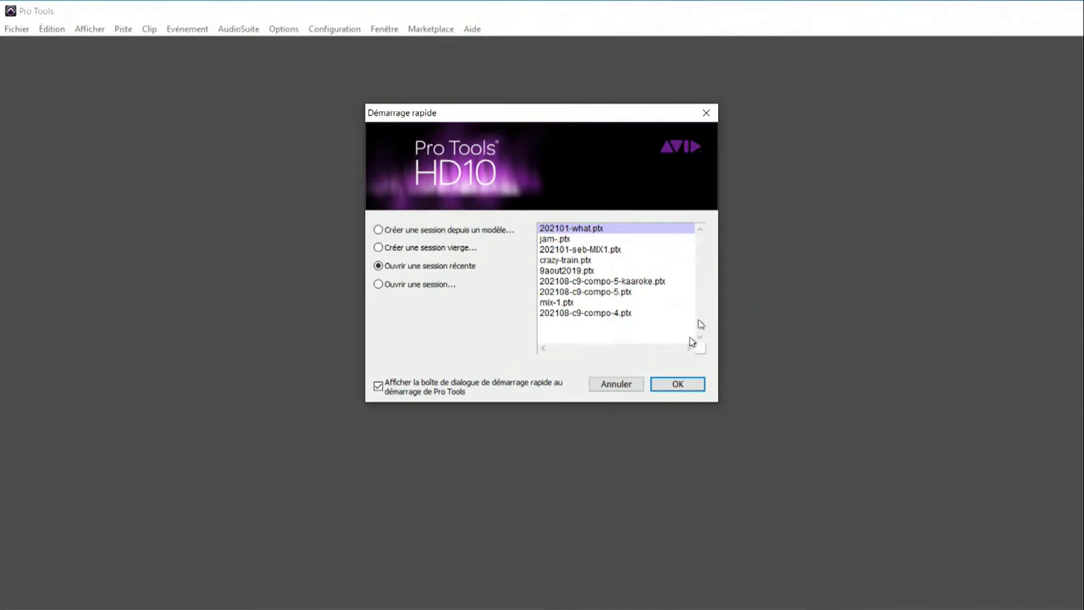
click(615, 387)
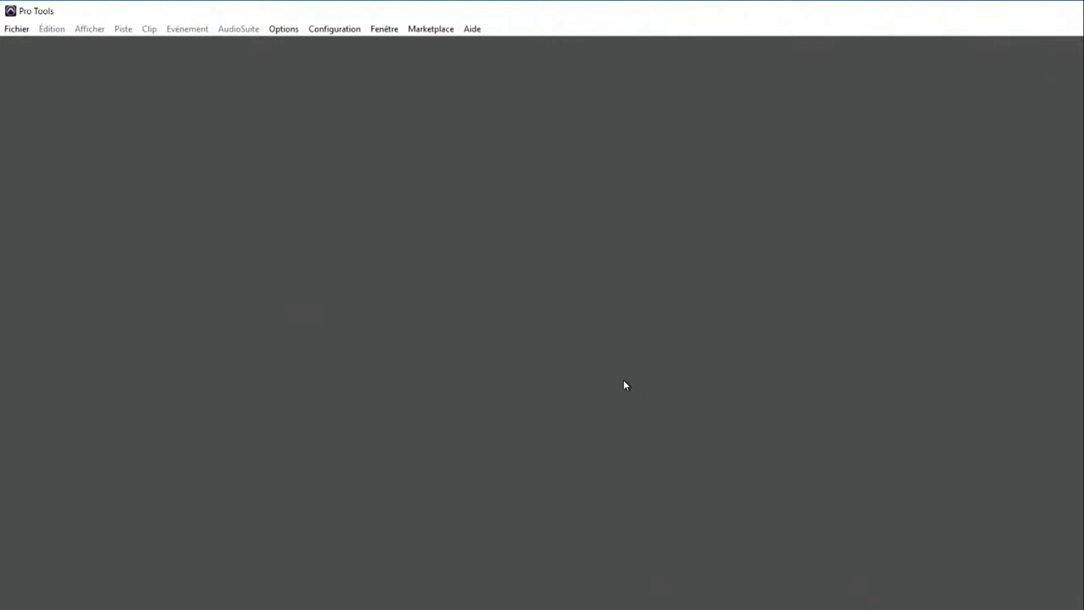
click(18, 30)
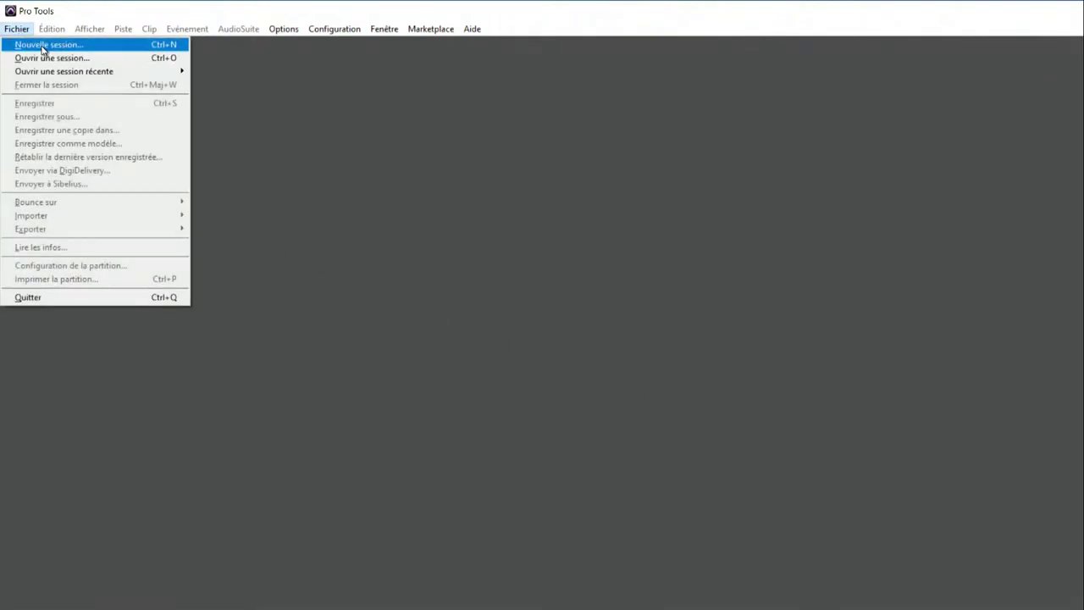
click(40, 47)
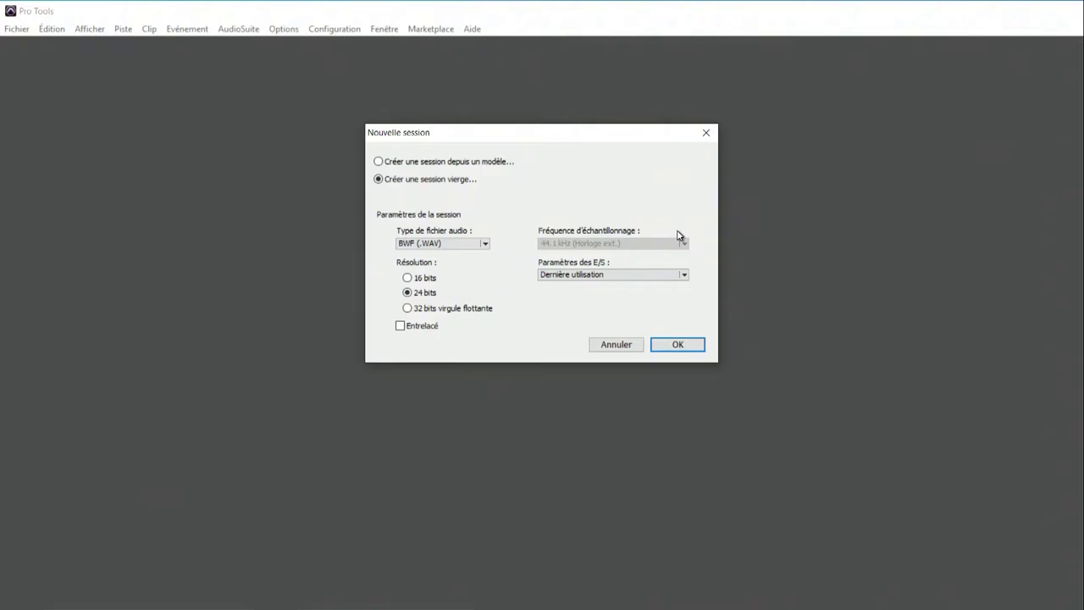
click(677, 347)
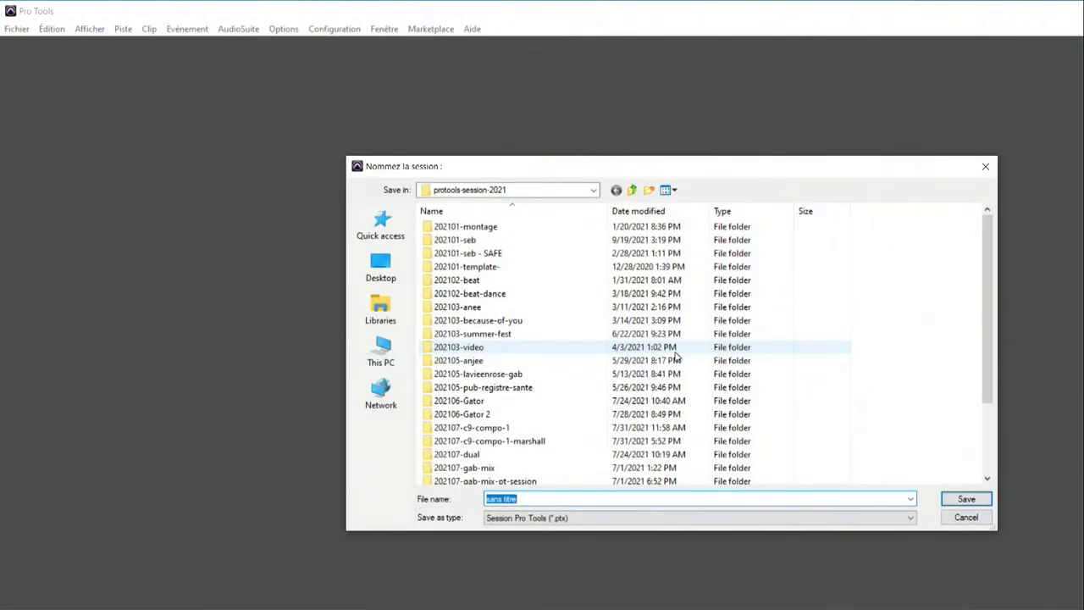
Step: Save the new session as 2022-toune-1 in the protools-sessions-2022 folder
click(632, 190)
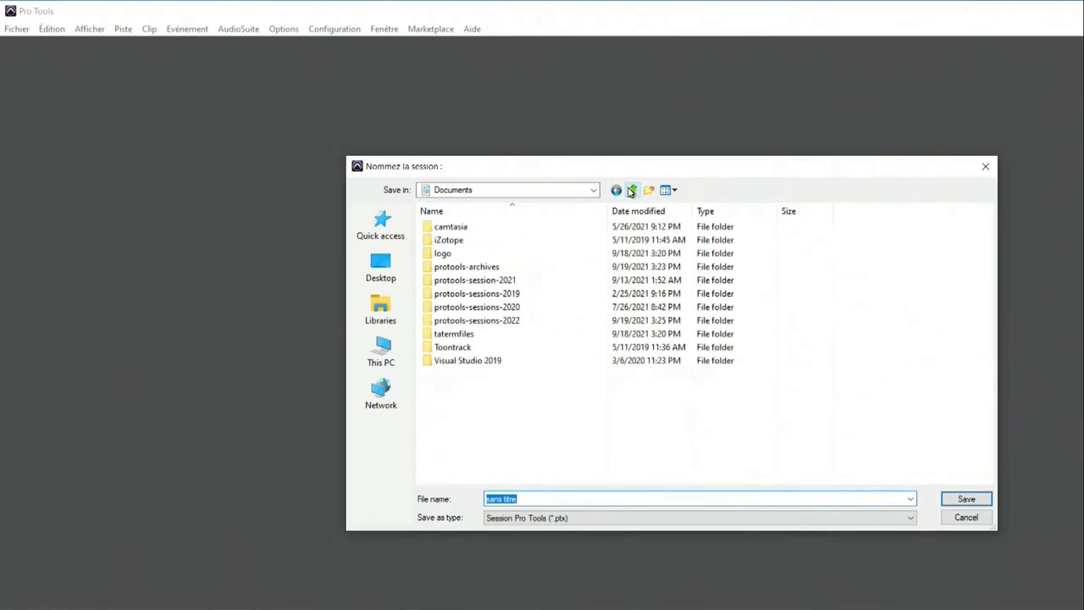
double_click(530, 321)
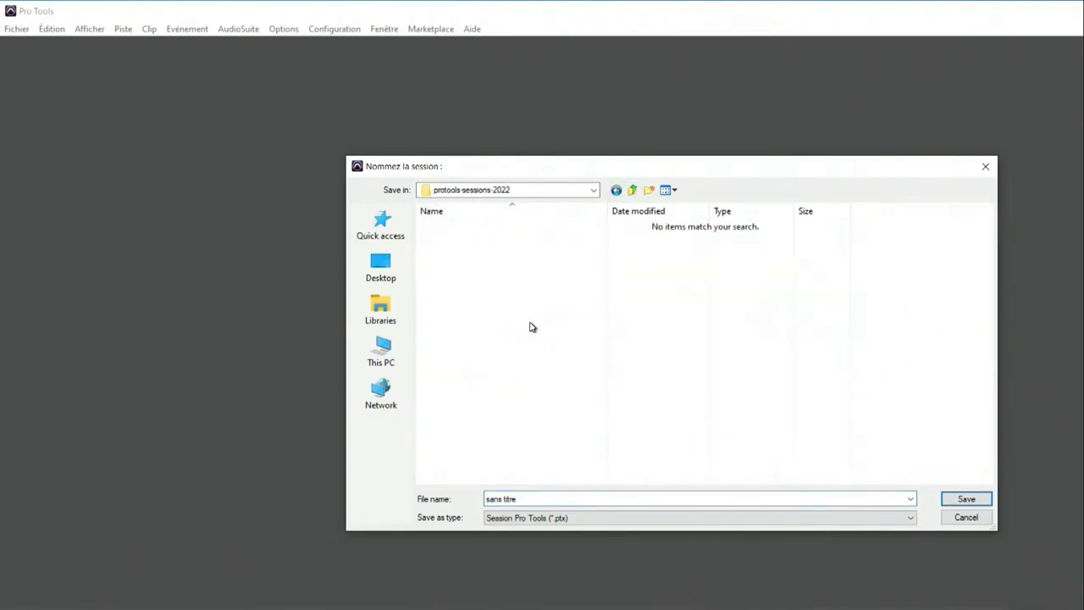
click(508, 499)
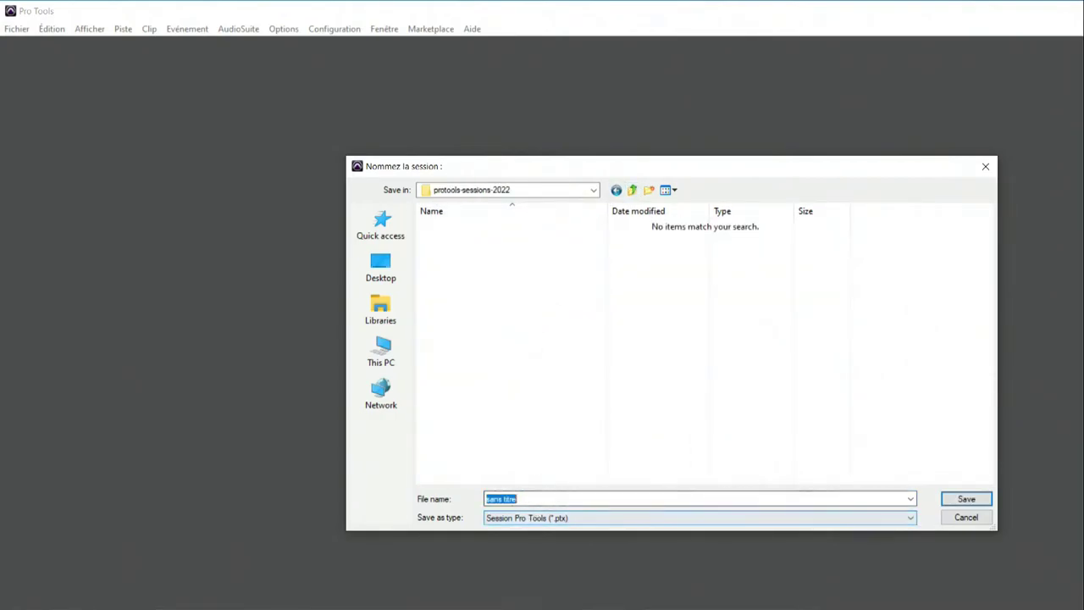
text(2022)
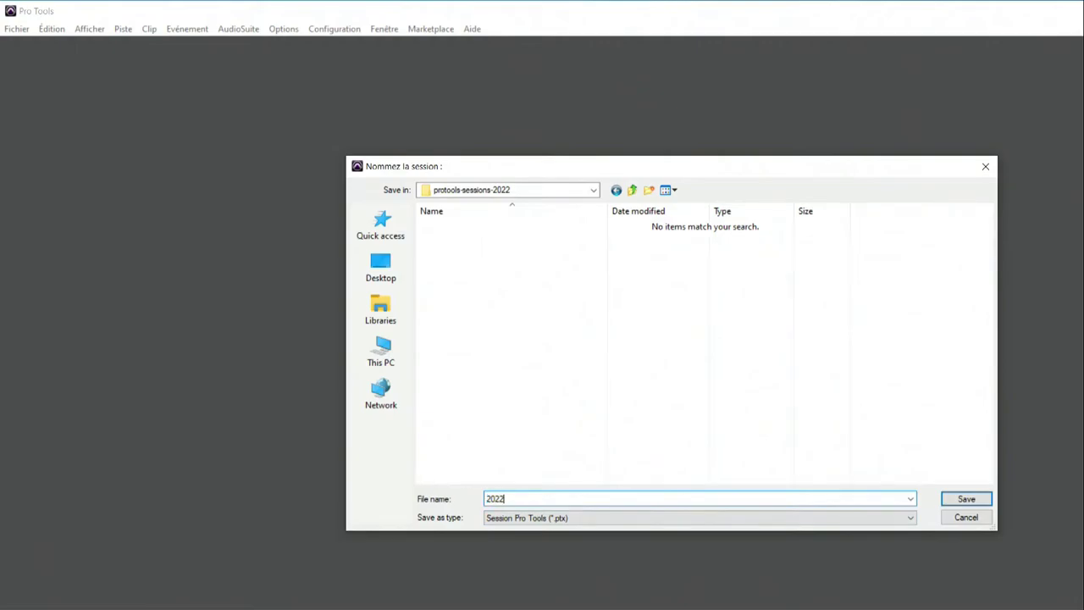
text(-toune-1)
key(Return)
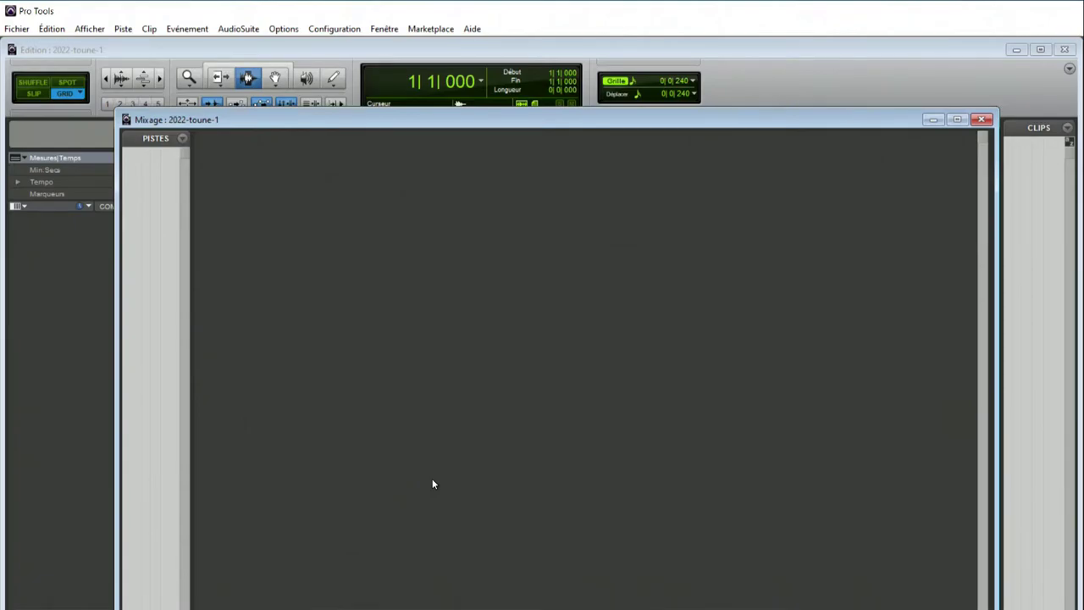
Step: Maximize the program window and set up one new mono instrument track (Piste instrument) for creation
double_click(514, 11)
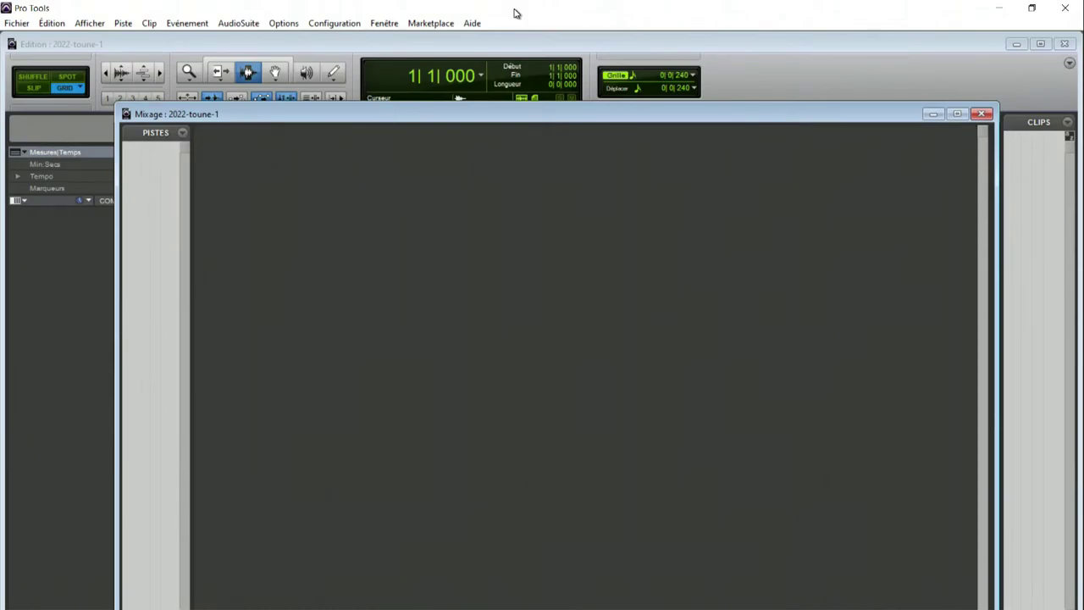
click(120, 25)
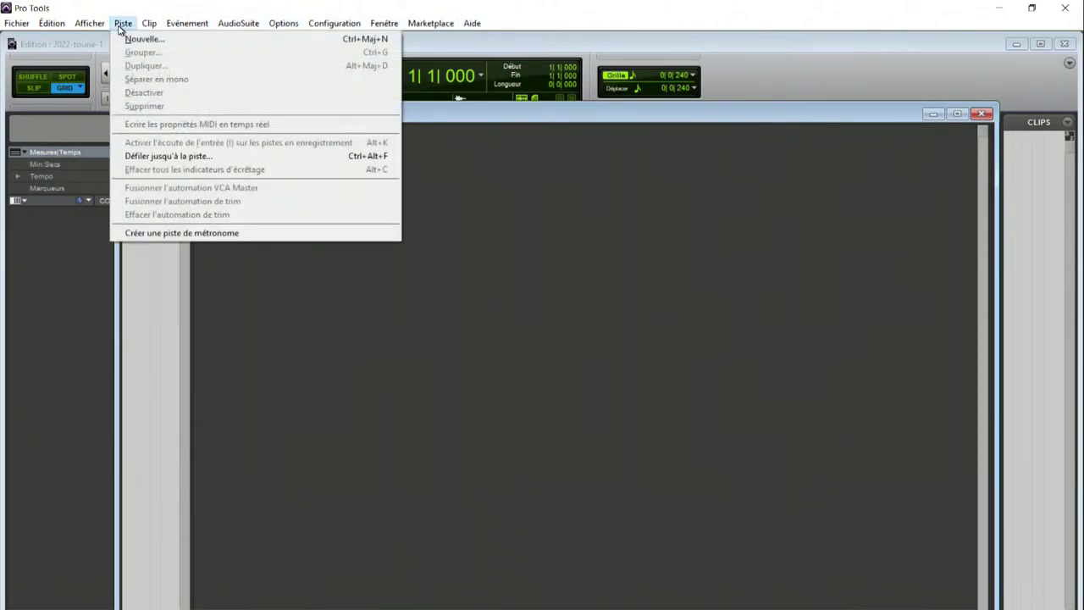
click(136, 39)
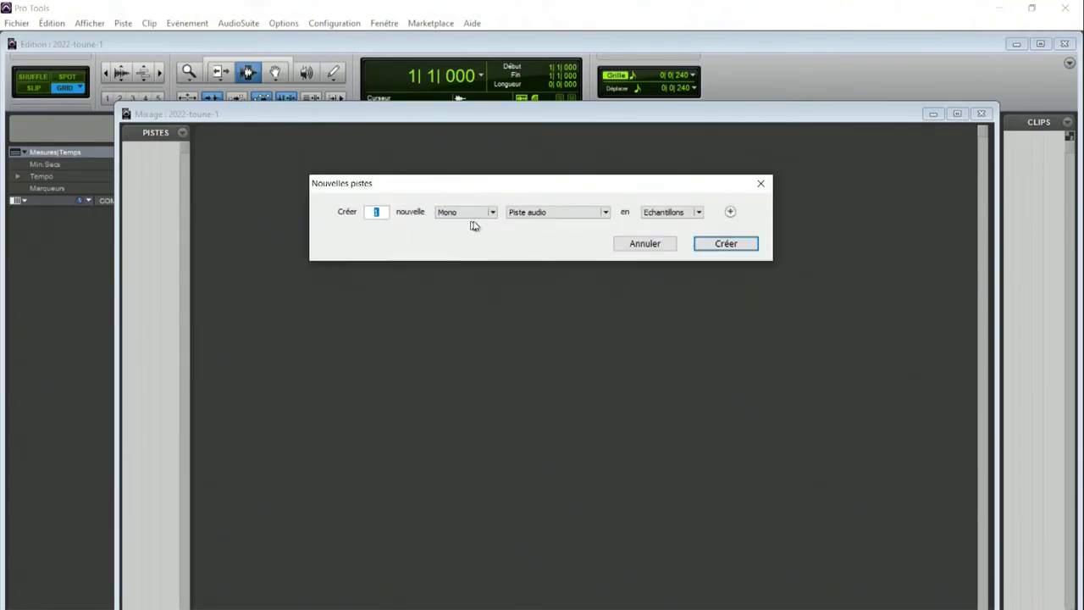
click(538, 217)
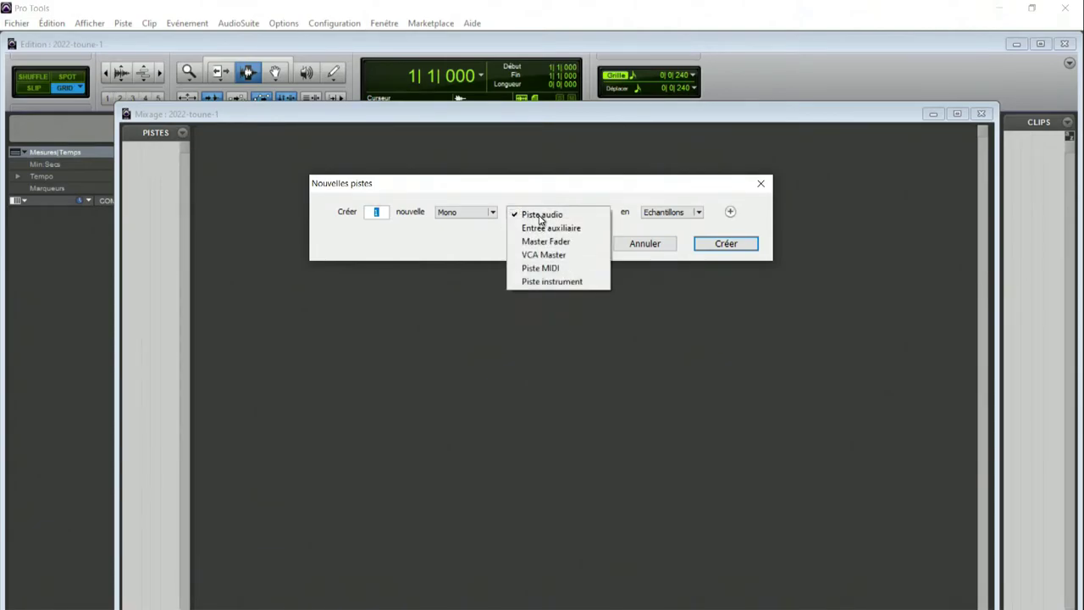
click(542, 282)
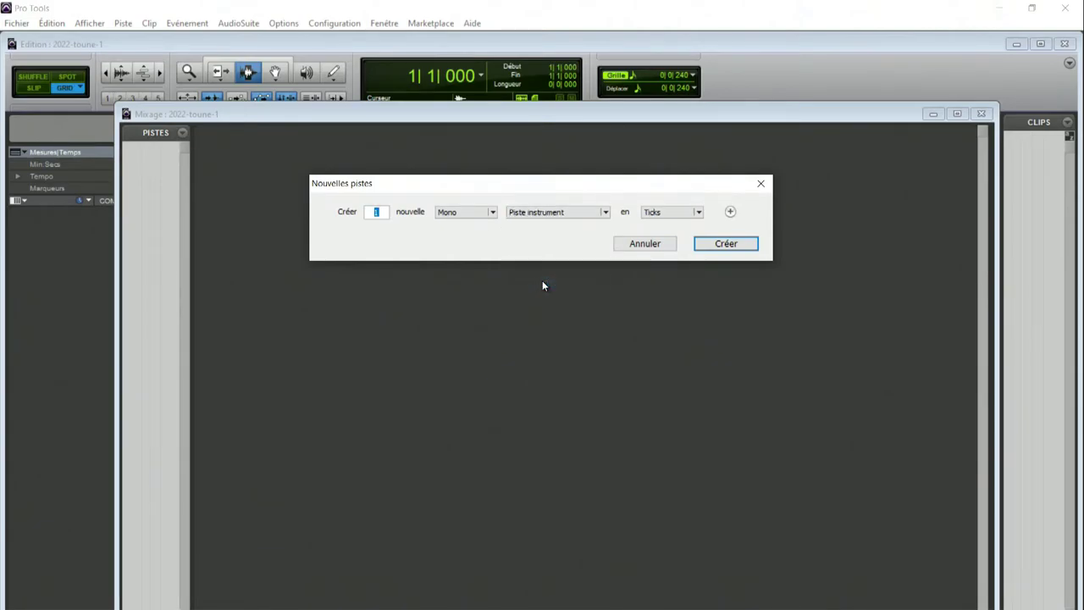
Step: Add one stereo Master Fader to the list of new tracks
click(730, 212)
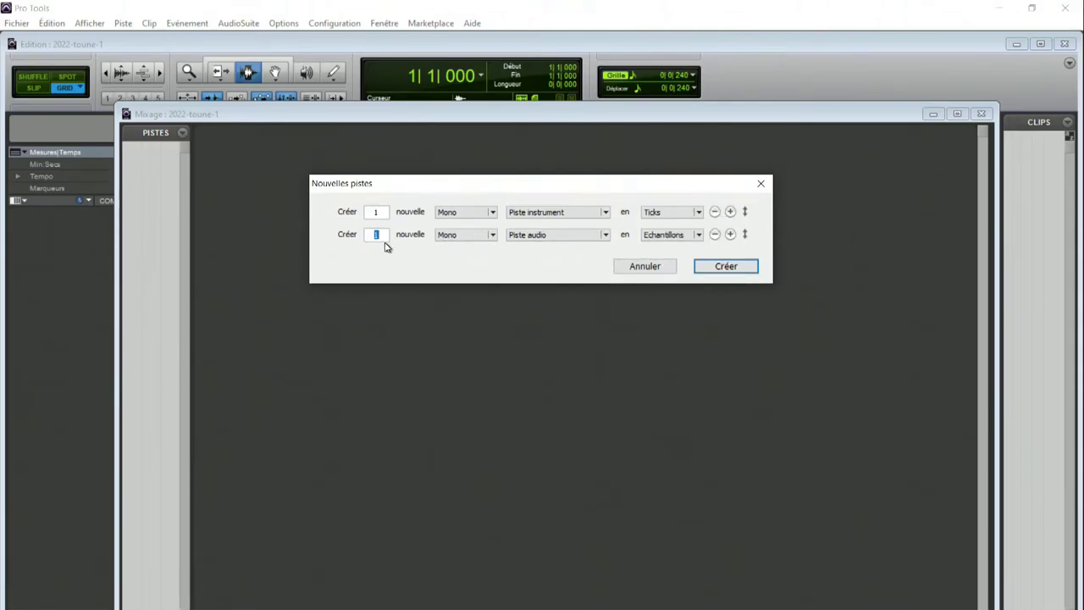
click(486, 235)
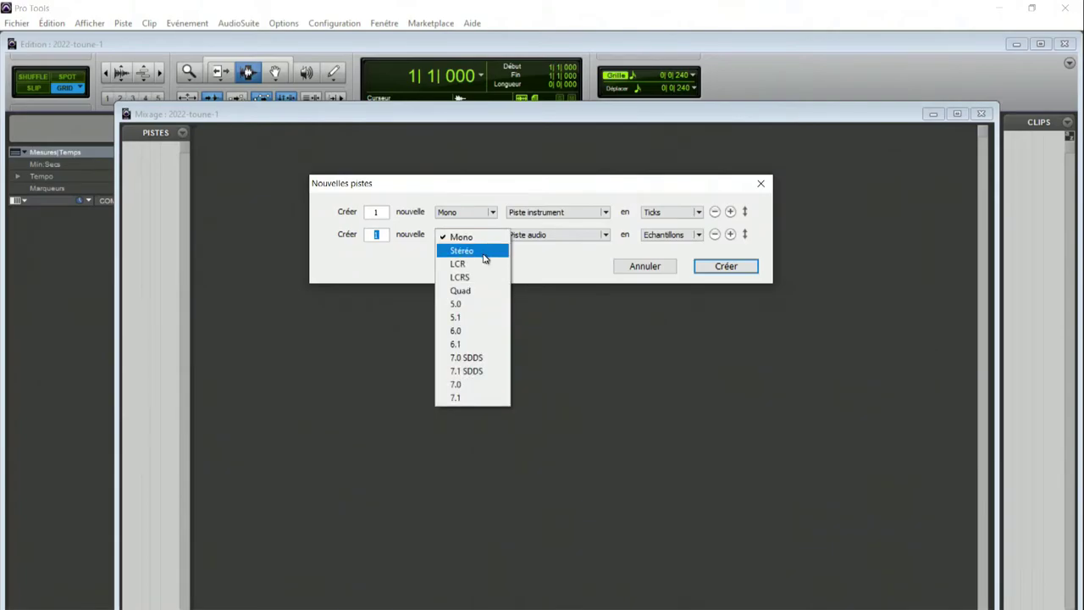
click(485, 251)
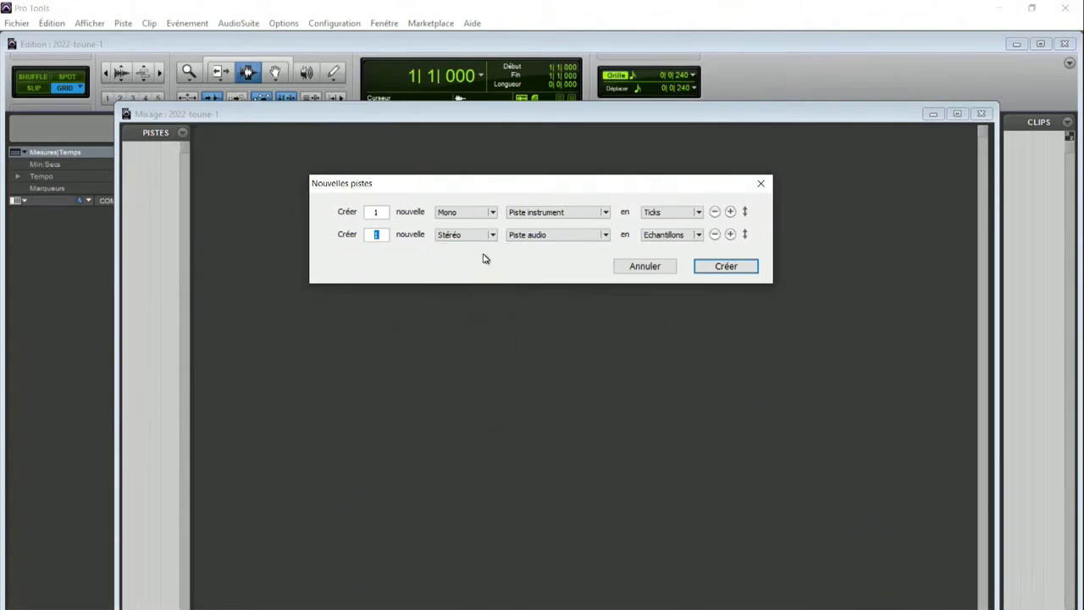
click(603, 234)
click(596, 265)
Step: Add two mono audio tracks and two stereo audio tracks to the list of new tracks
click(729, 236)
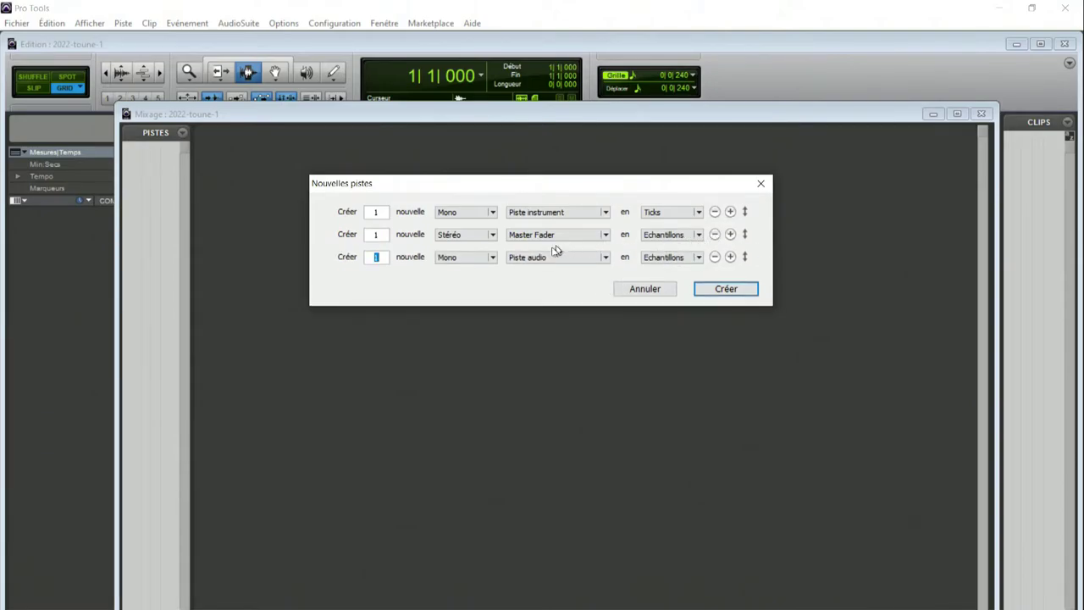
text(2)
click(730, 258)
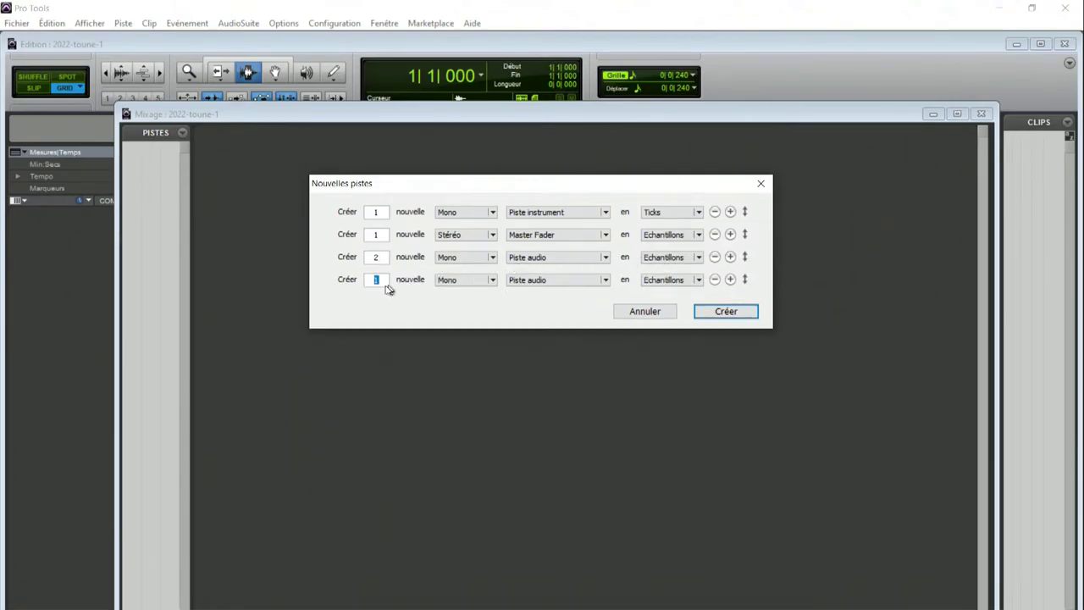
text(2)
click(488, 281)
click(483, 297)
Step: Add two stereo instrument tracks to the list and create all the listed tracks
click(730, 280)
text(2)
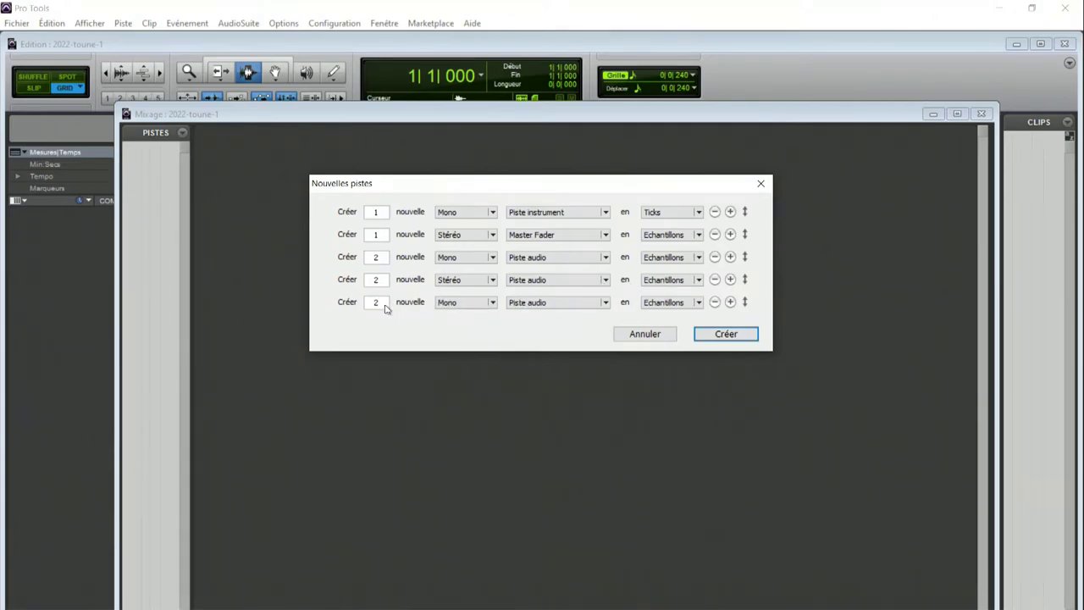
click(494, 308)
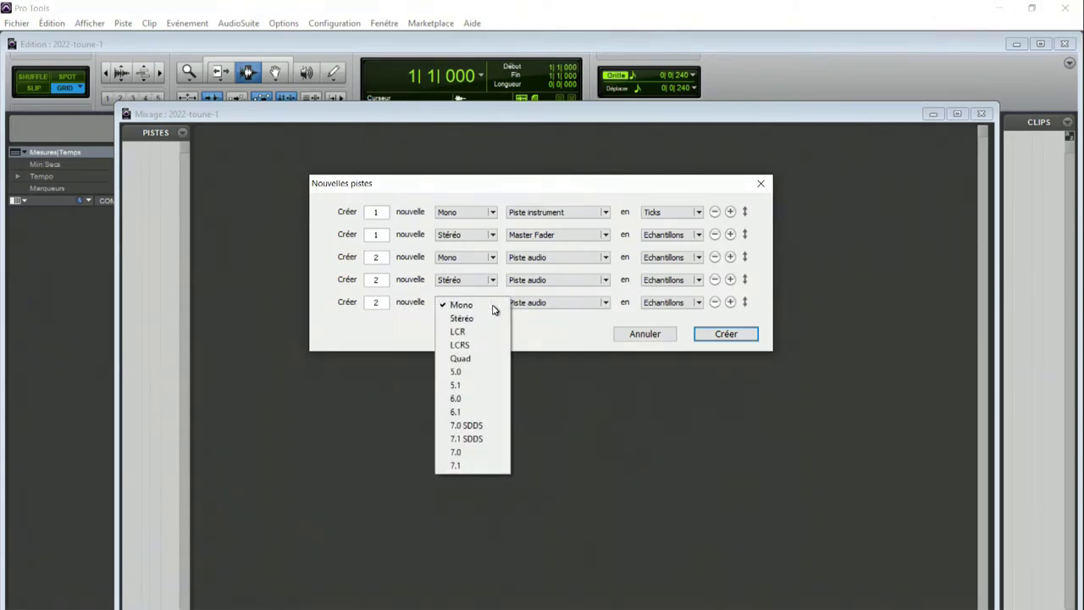
click(487, 318)
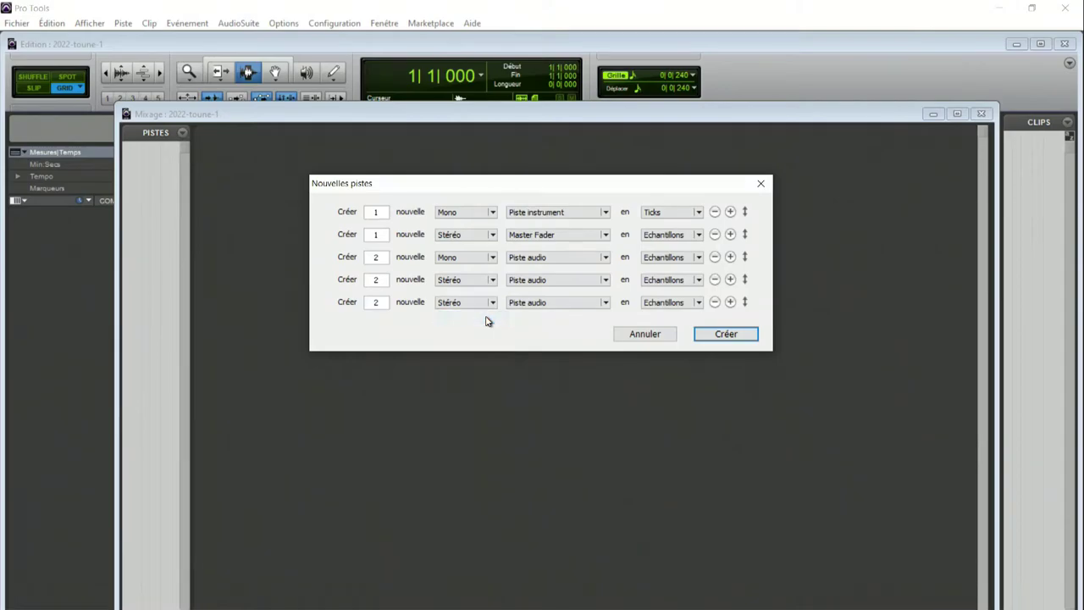
click(596, 309)
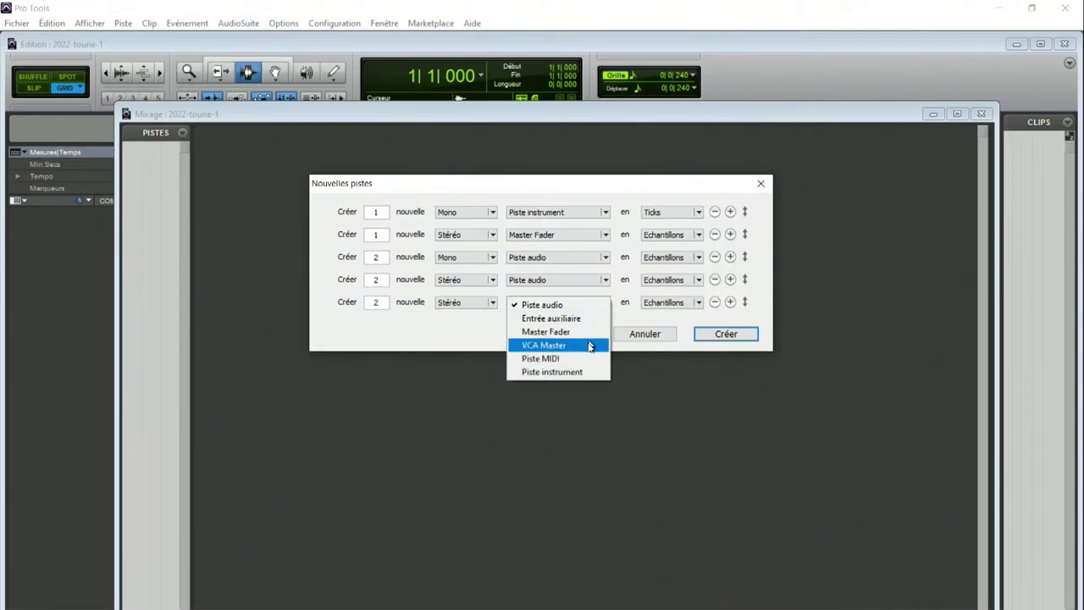
click(584, 372)
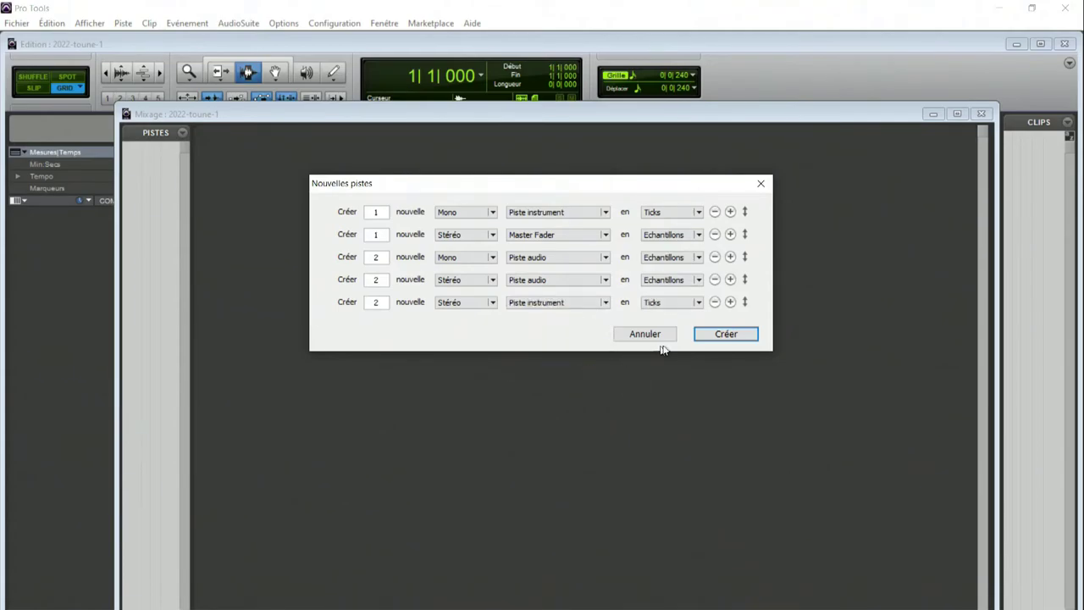
click(724, 335)
Step: Move the mix window up to show its full channel strips and rename the Inst 1 track as click
drag(551, 116, 550, 36)
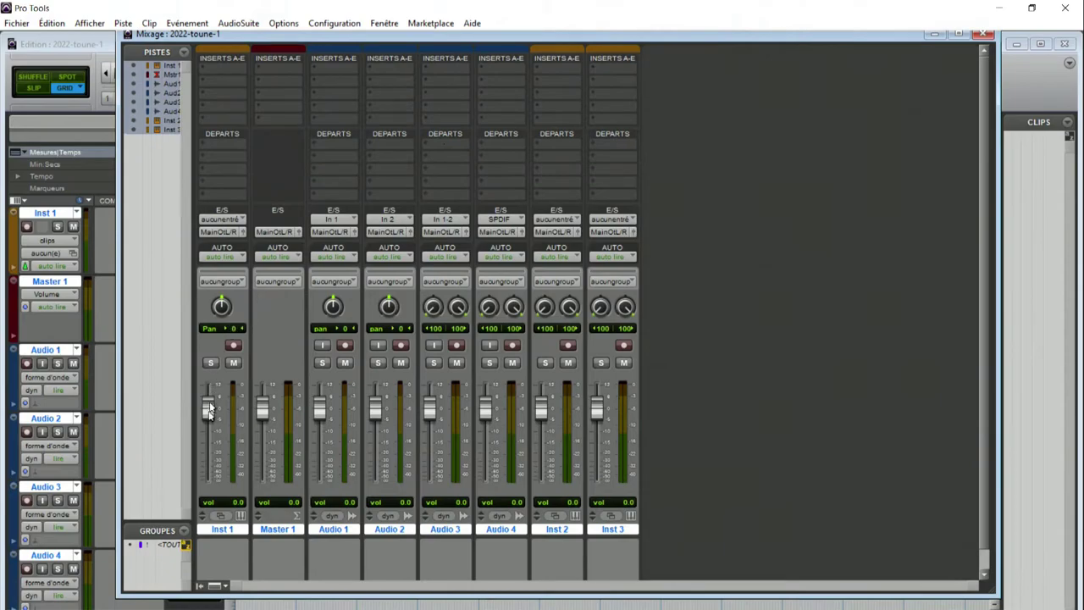
click(222, 529)
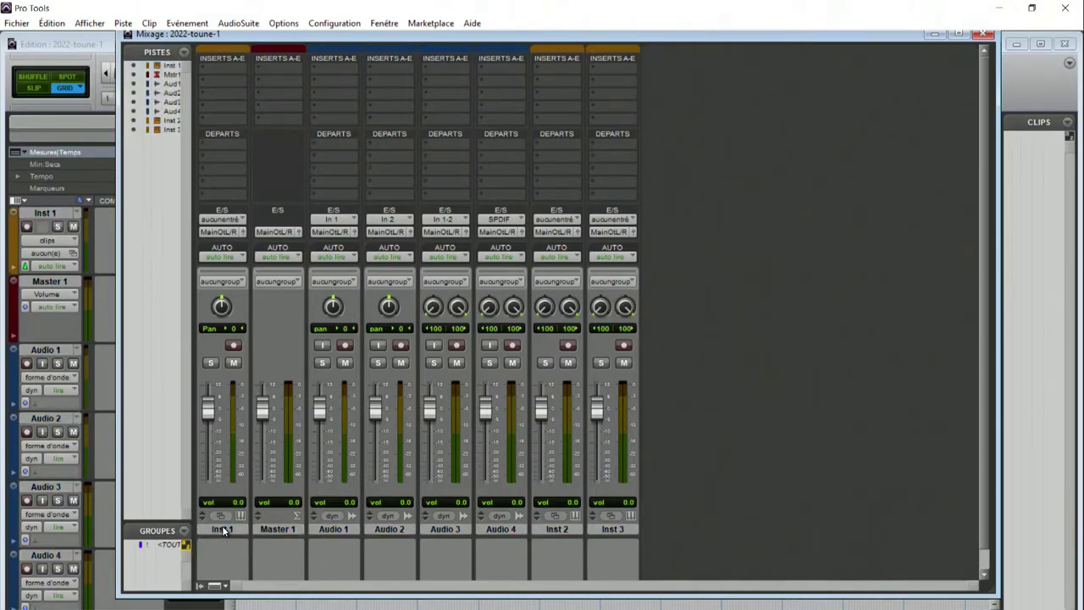
double_click(223, 529)
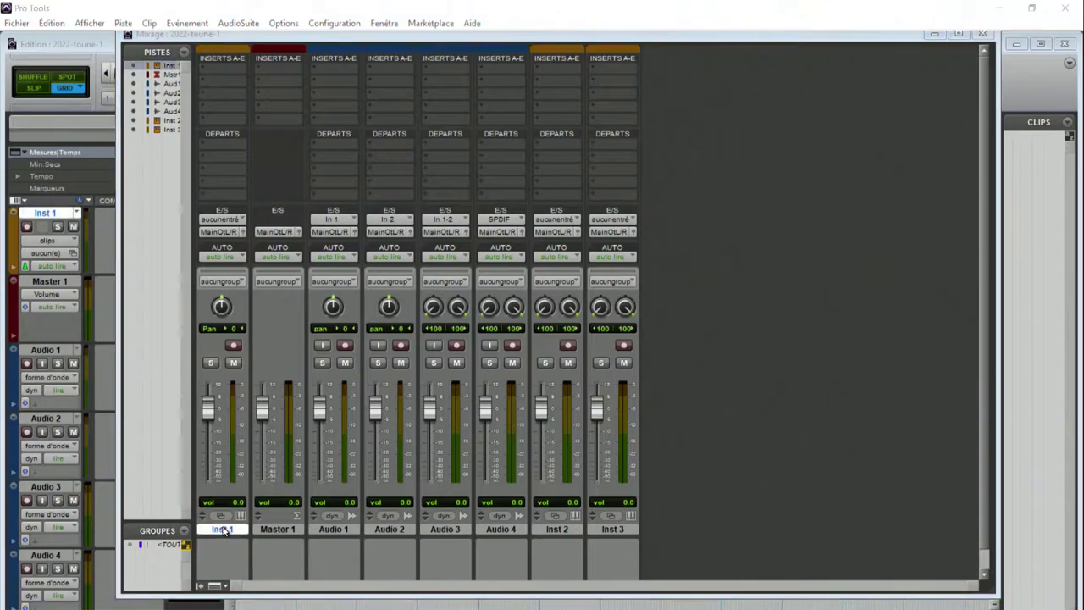
text(click)
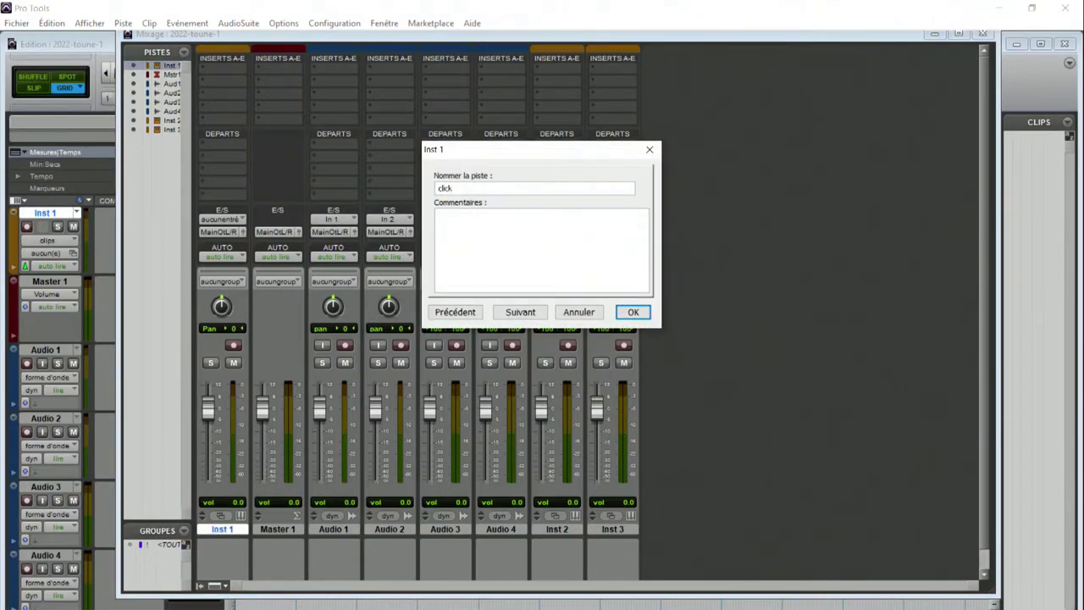
key(Return)
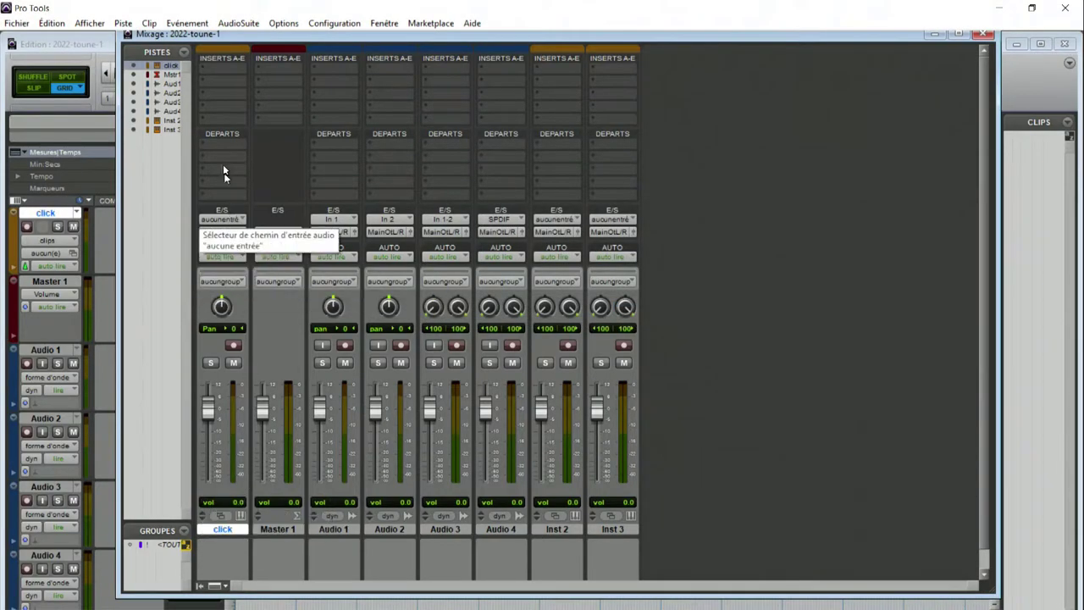
Step: Insert the mono Click instrument plug-in in the first insert of the click track and close its plug-in window
click(212, 65)
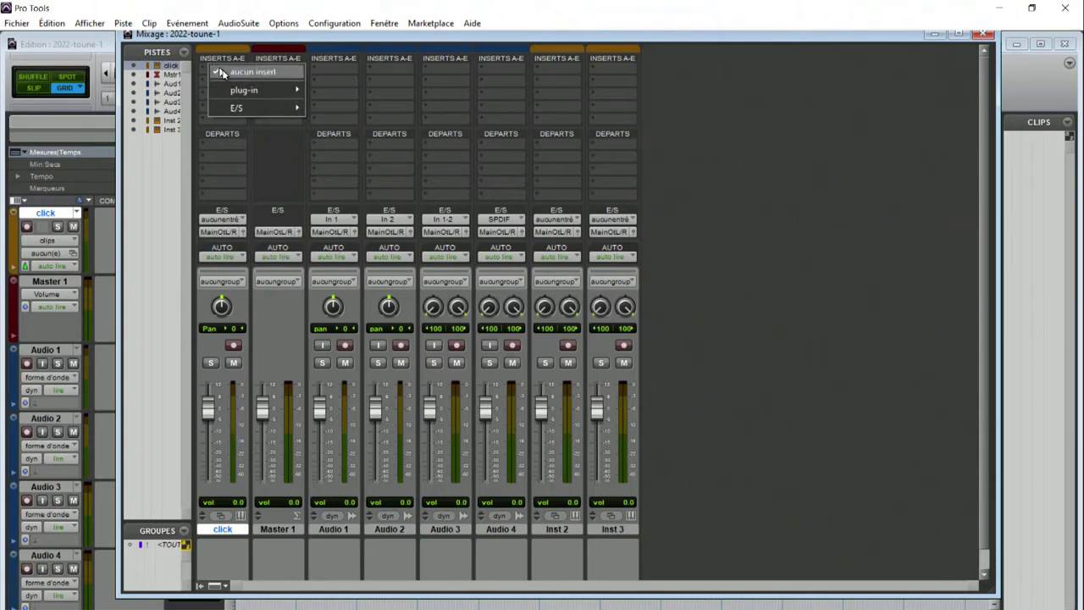
mouse_move(285, 89)
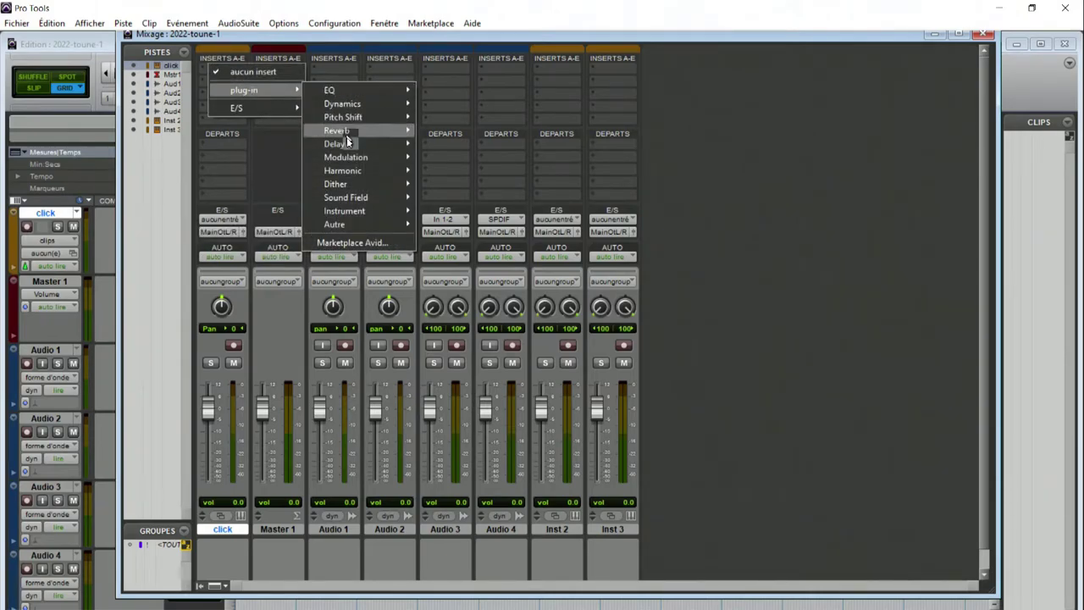
mouse_move(378, 211)
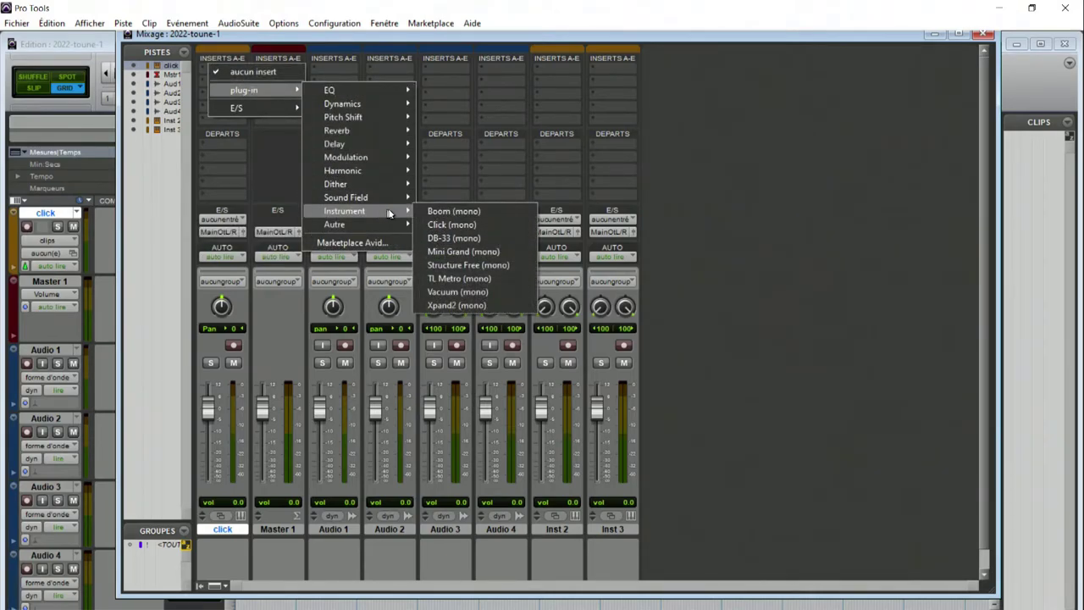
click(455, 225)
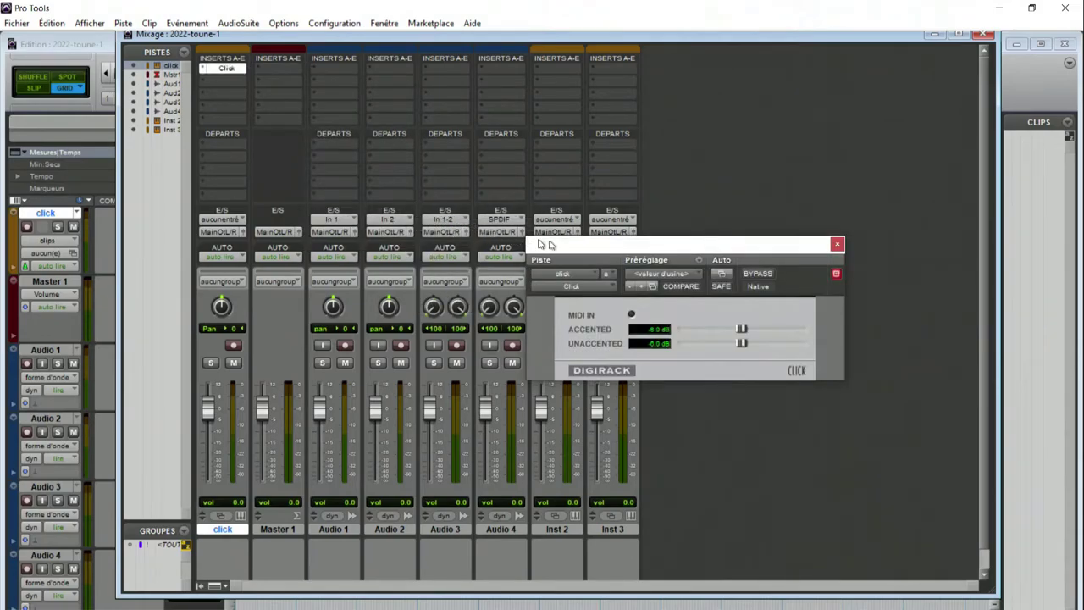
click(837, 244)
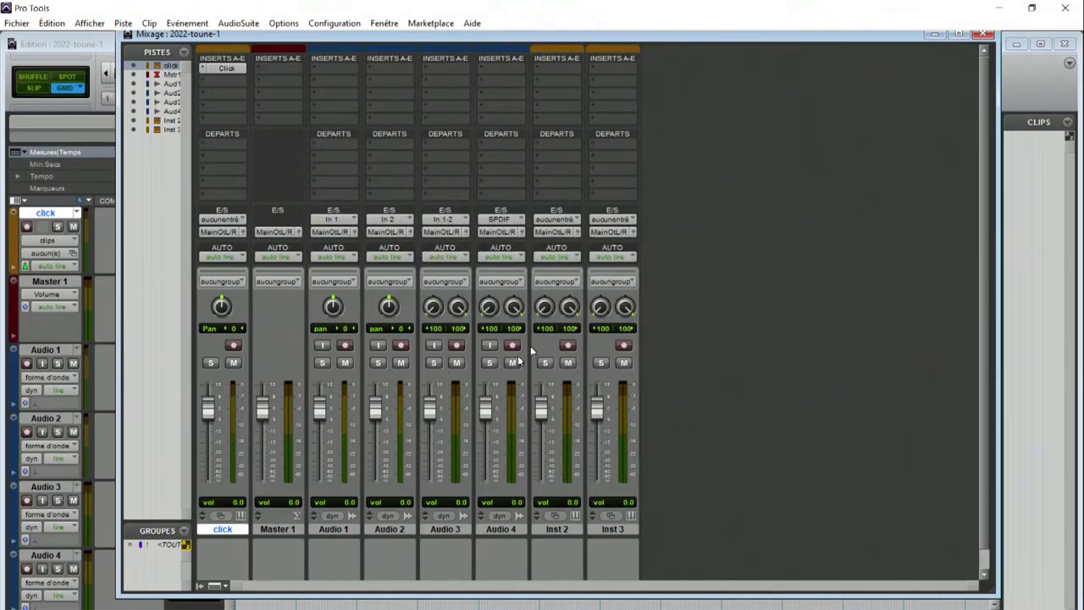
Step: Rename the Audio 1 track as bass and the Audio 2 track as vocal
double_click(333, 529)
text(bass)
key(Return)
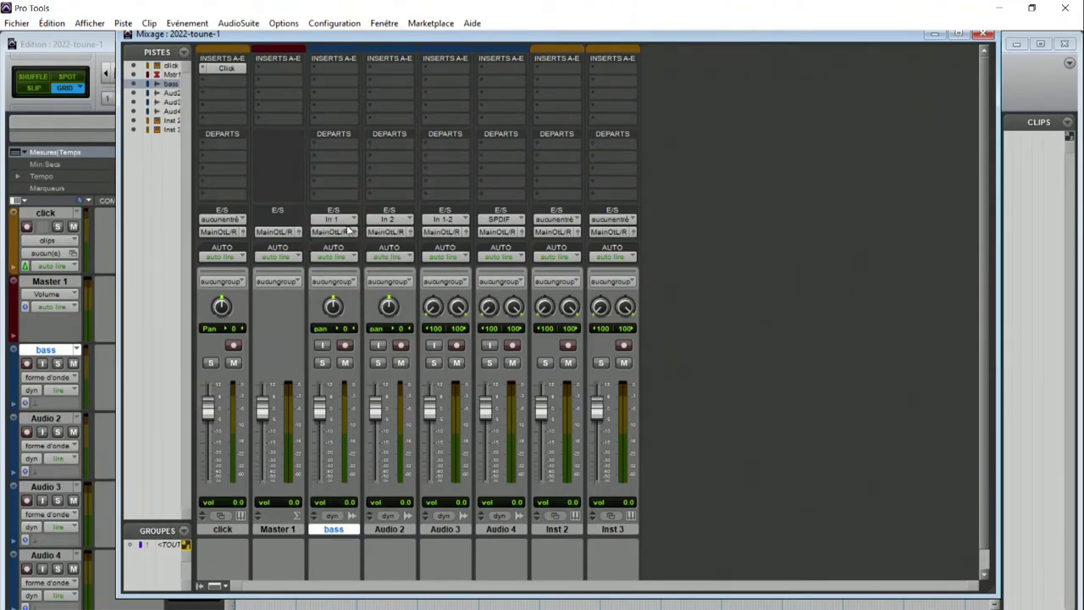
double_click(382, 526)
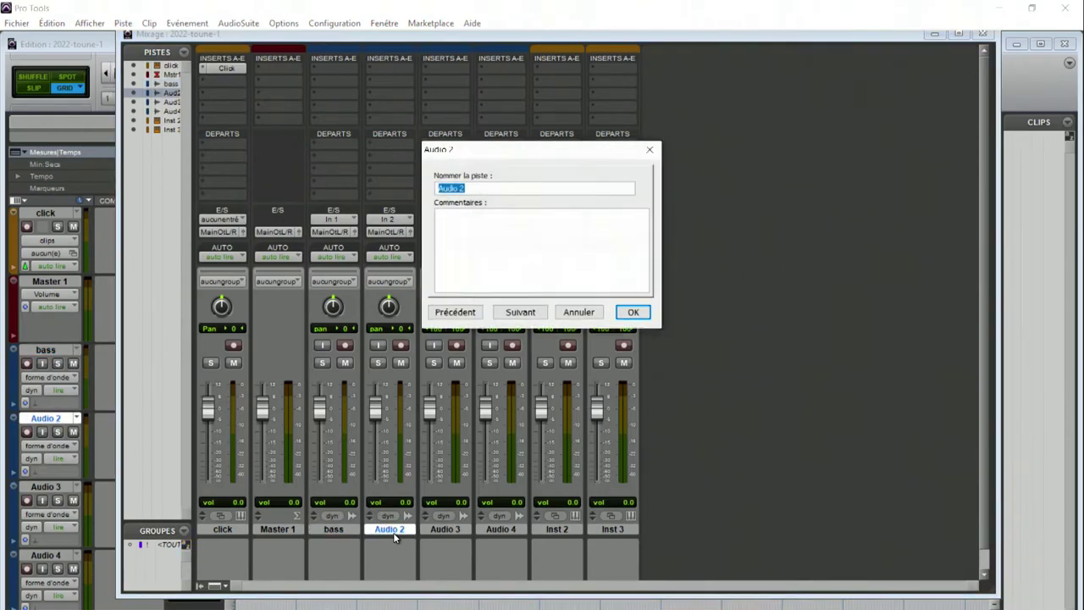
text(vocal)
key(Return)
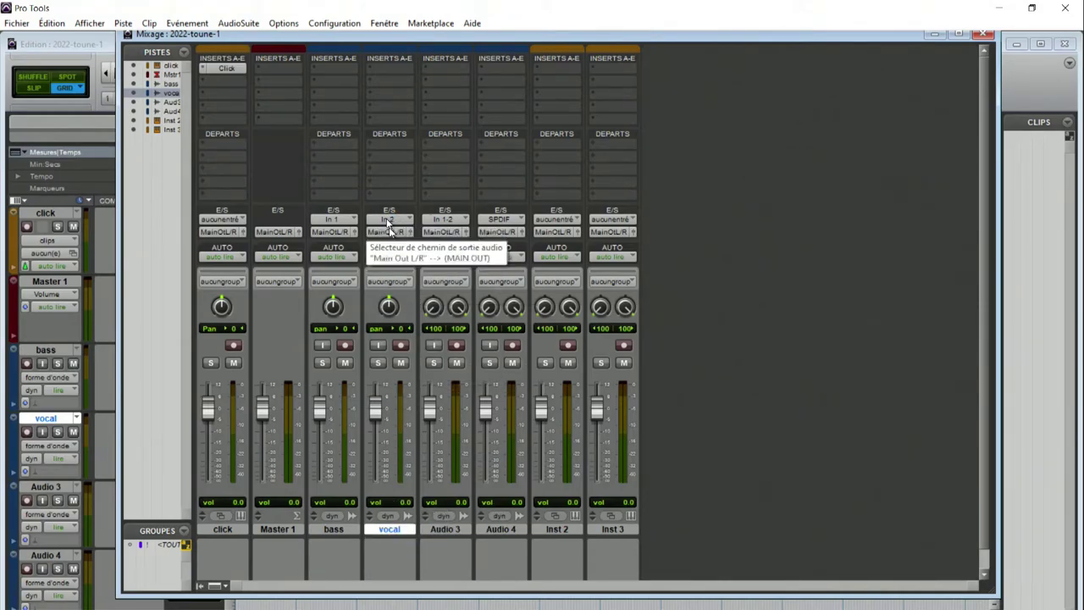
Step: Rename the Audio 3 track as guitar-1 and set its input to the stereo SPDIF interface input
double_click(457, 528)
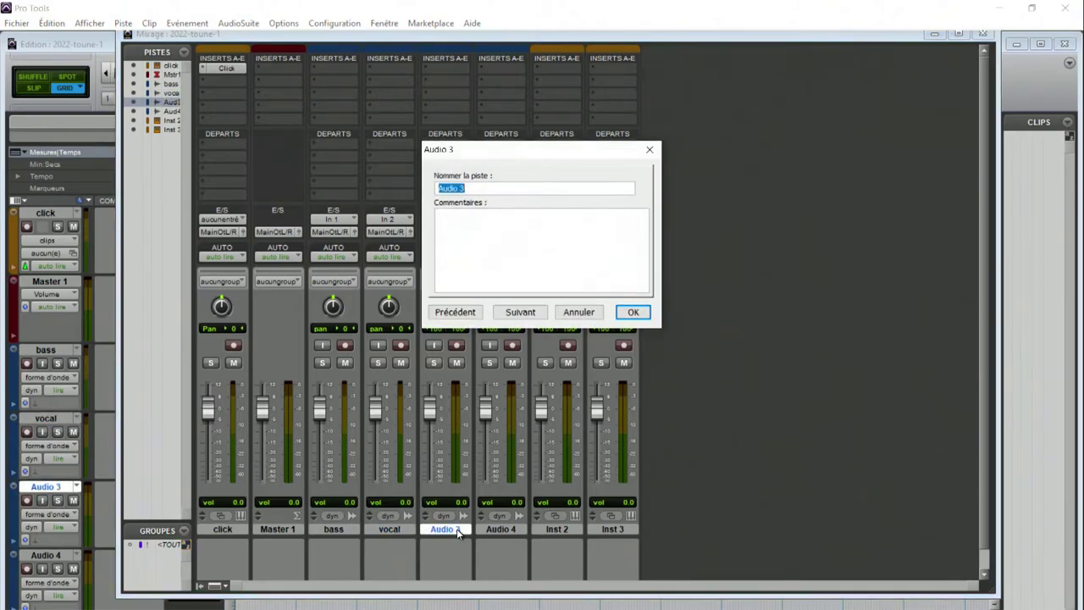
text(guitar-1)
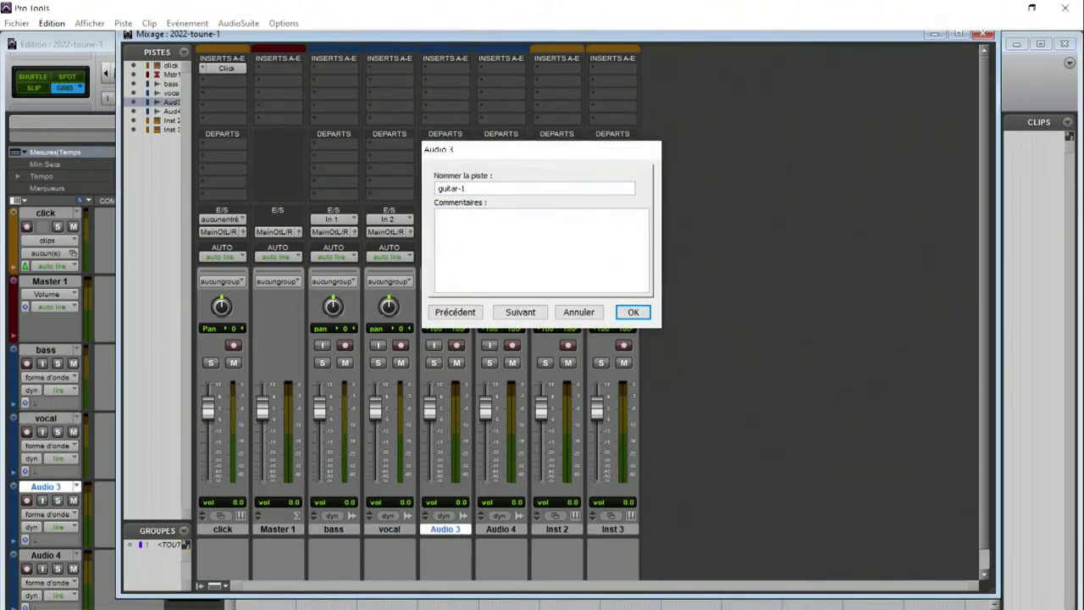
key(Return)
click(448, 221)
click(450, 222)
click(449, 222)
mouse_move(487, 242)
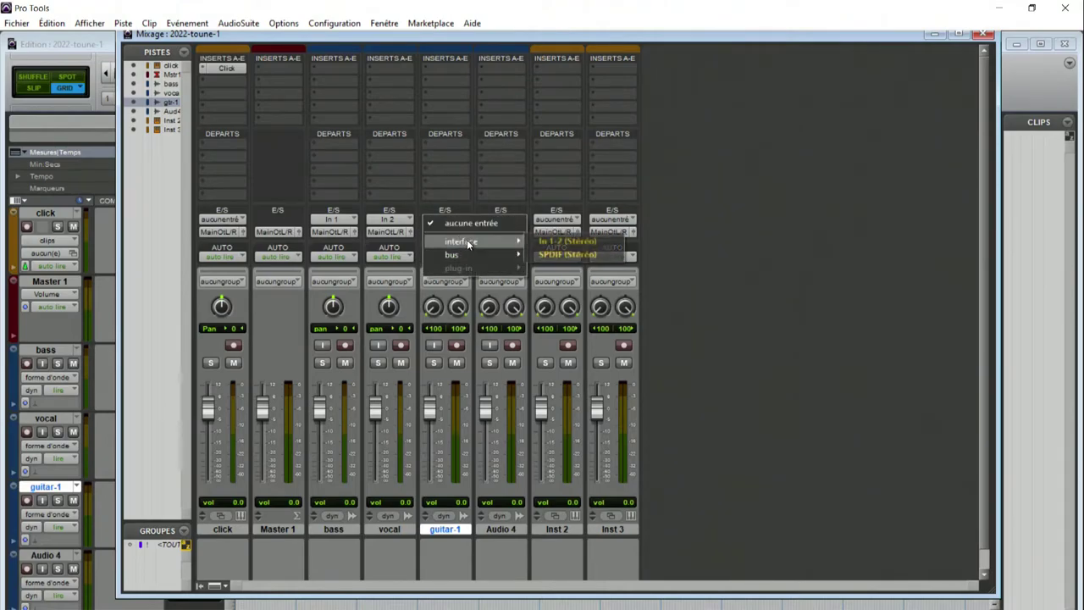
click(575, 257)
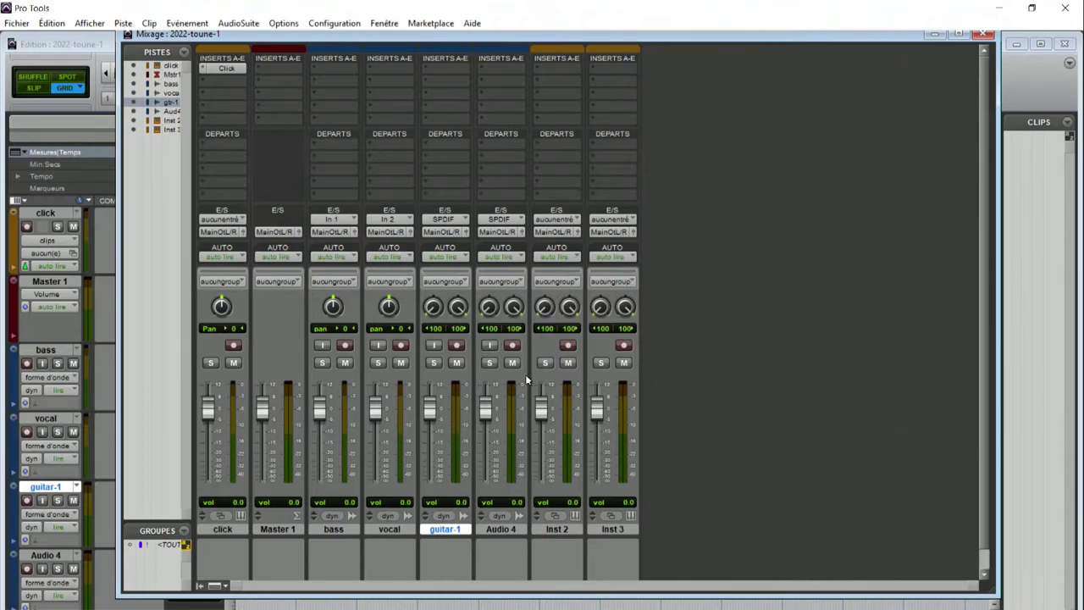
Step: Rename the Audio 4 track as guitar-2
text(guitar)
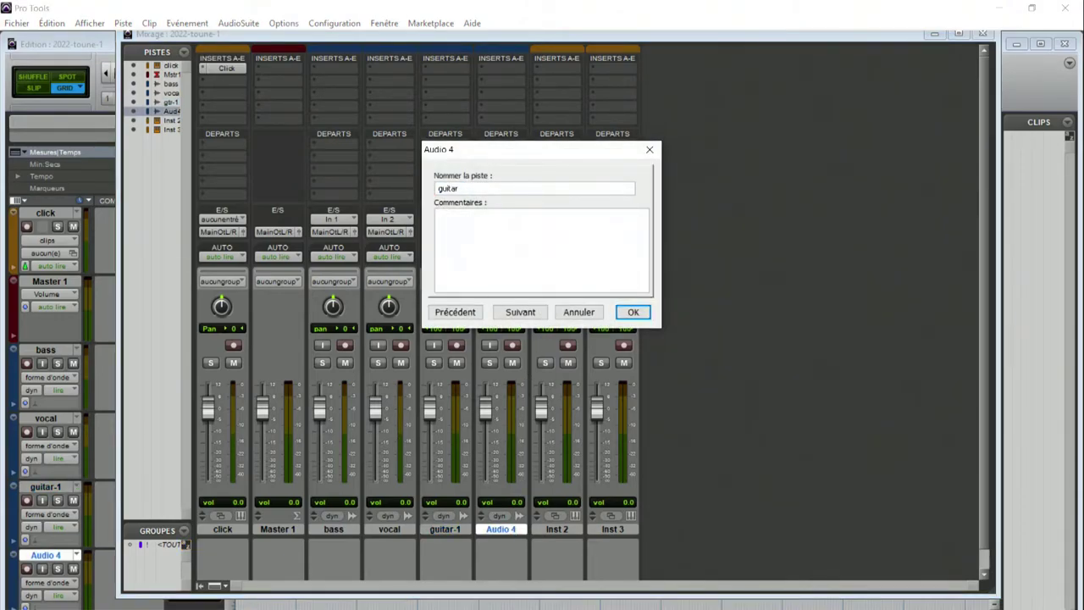
text(-2)
key(Return)
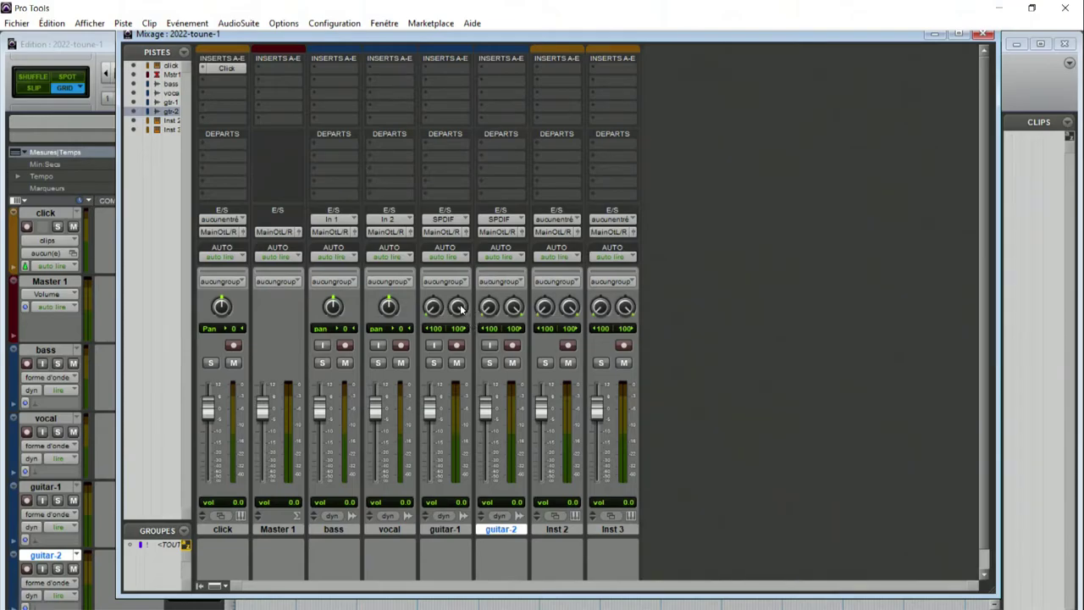
drag(488, 309, 639, 334)
drag(491, 308, 333, 298)
drag(459, 311, 590, 341)
Step: Rename the Inst 2 track as synth and insert the stereo multichannel Xpand2 instrument in its first insert
double_click(552, 529)
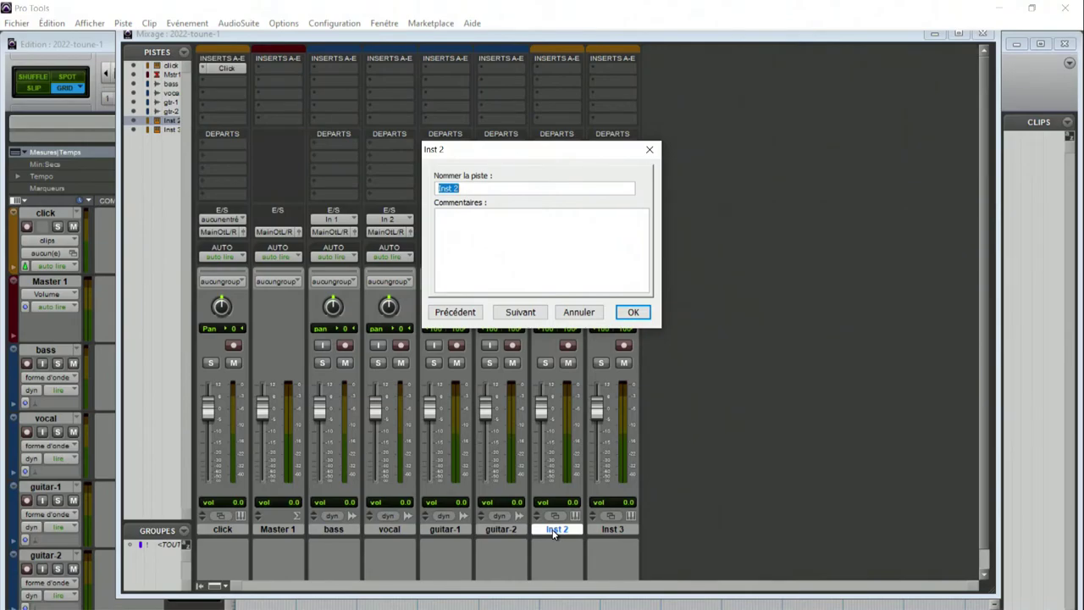
text(synth)
key(Return)
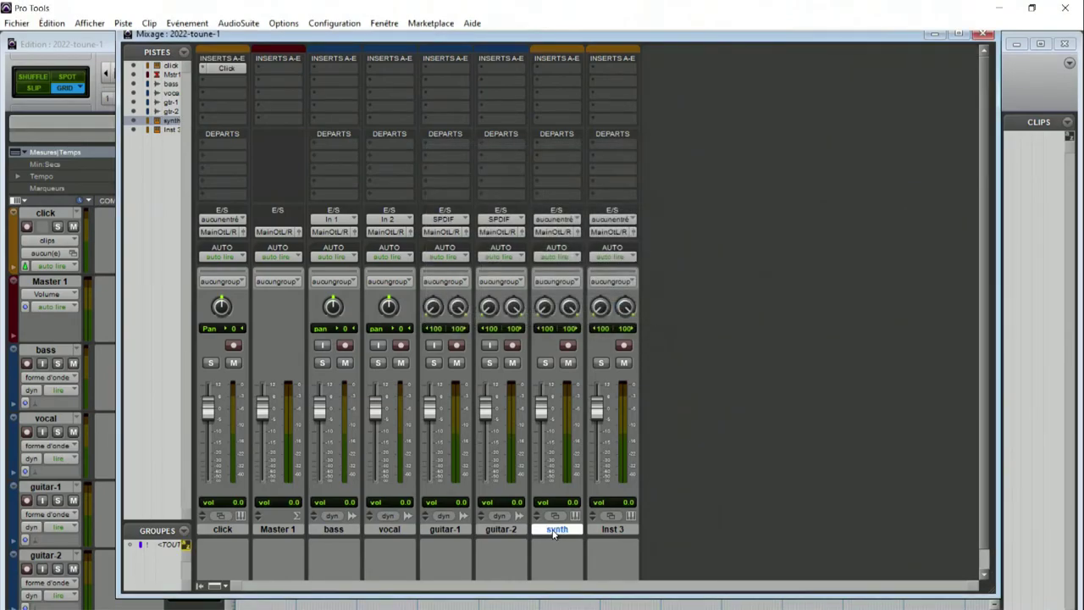
click(539, 71)
mouse_move(569, 91)
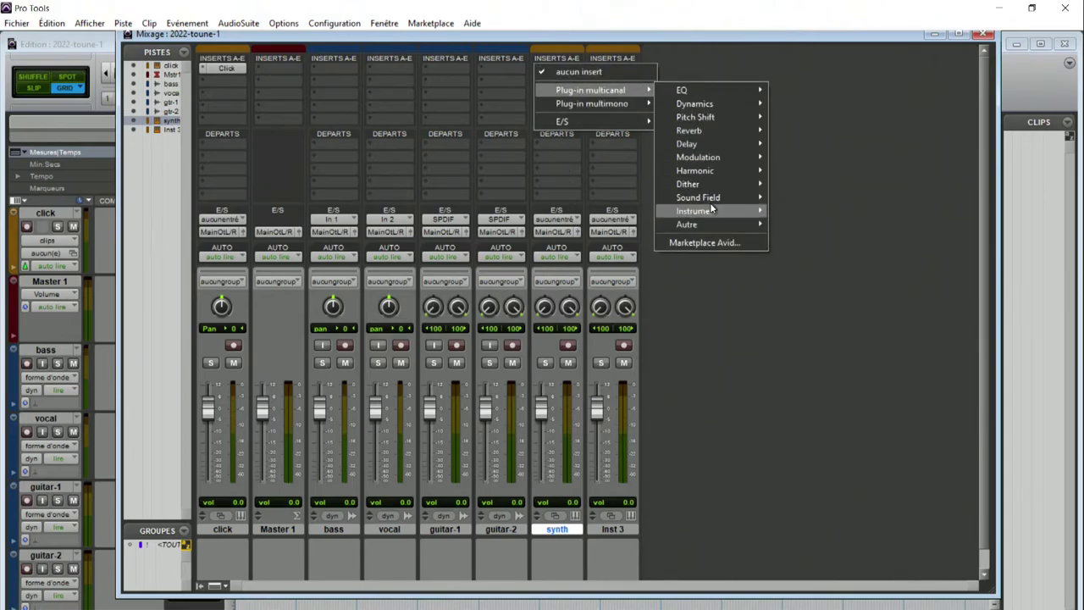
mouse_move(712, 210)
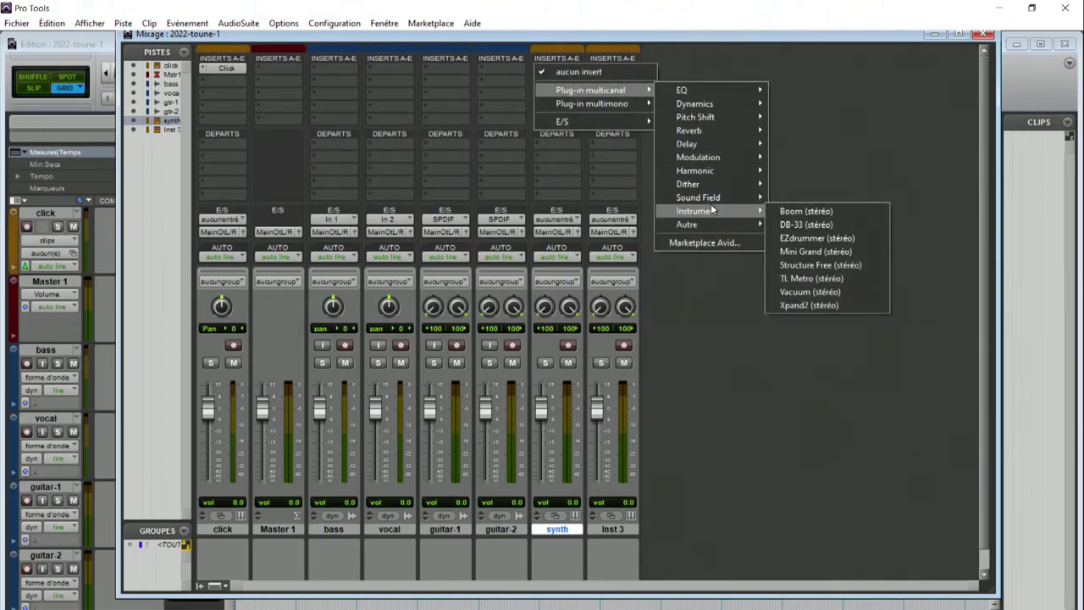
click(813, 306)
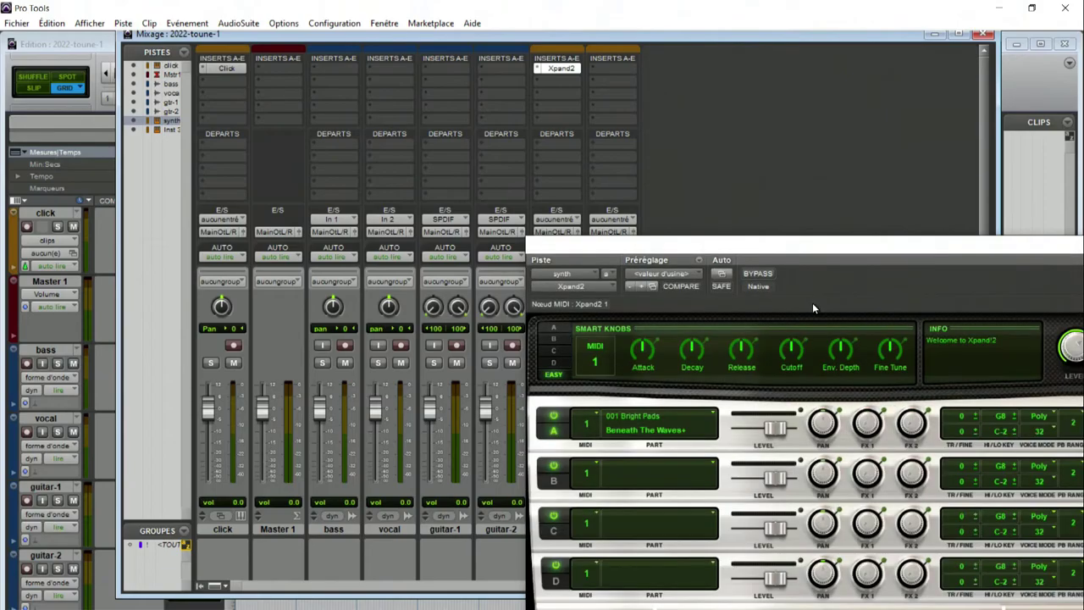
Step: Load the +02 Celestial patch from the 06 Polysynths folder in Xpand2 and close the plug-in window
drag(785, 246, 541, 79)
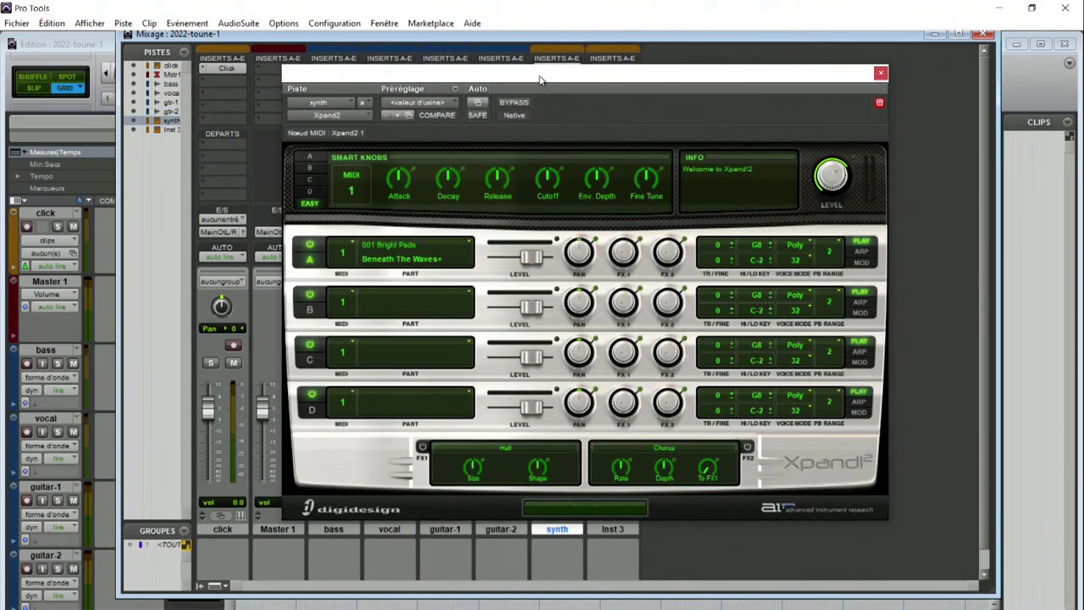
click(412, 115)
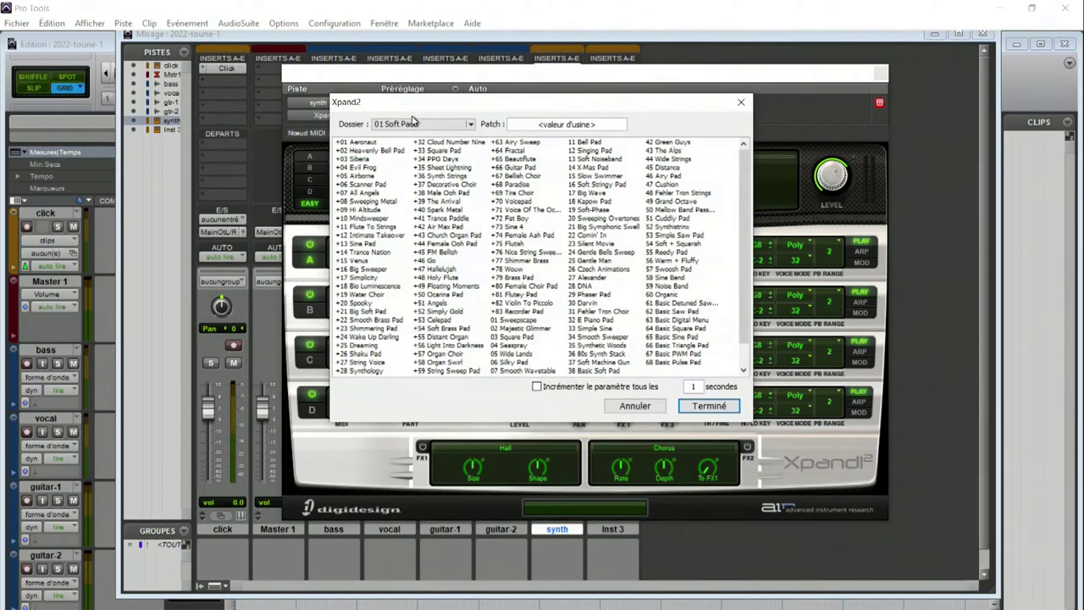
click(470, 123)
mouse_move(495, 127)
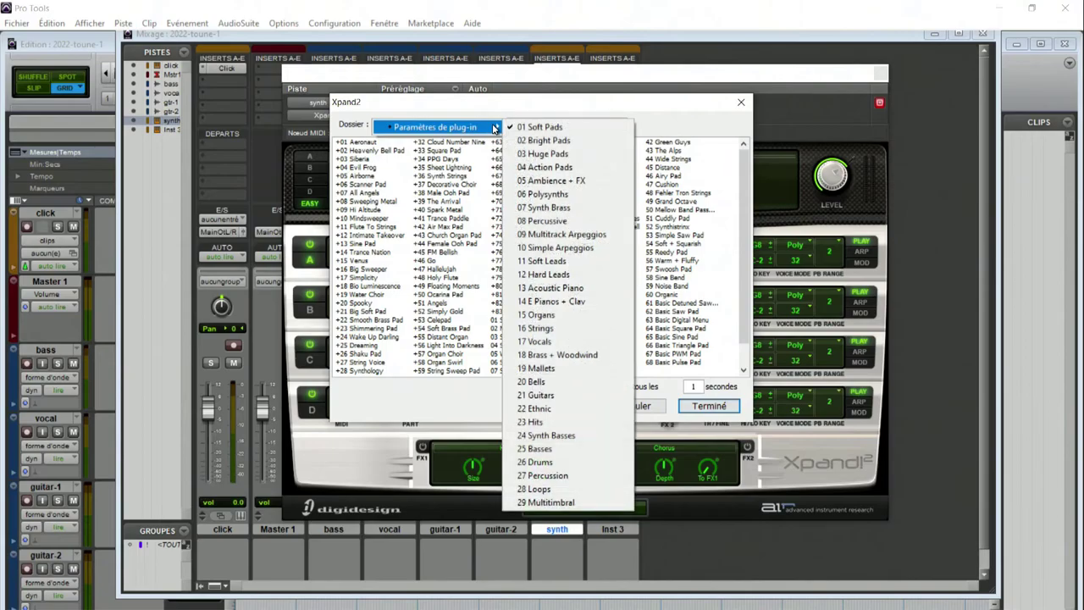
click(557, 195)
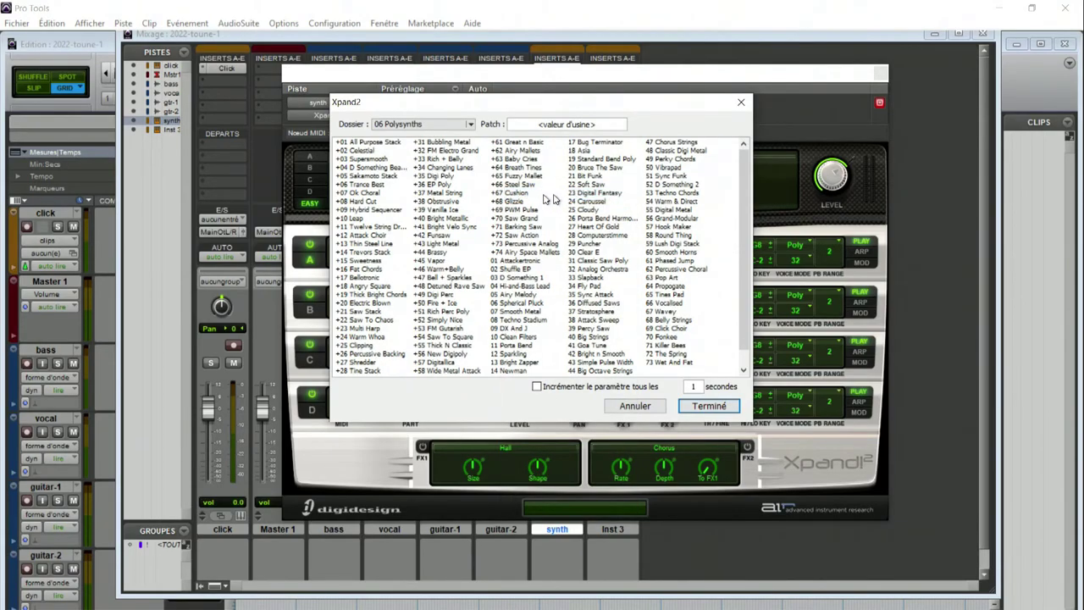
click(366, 150)
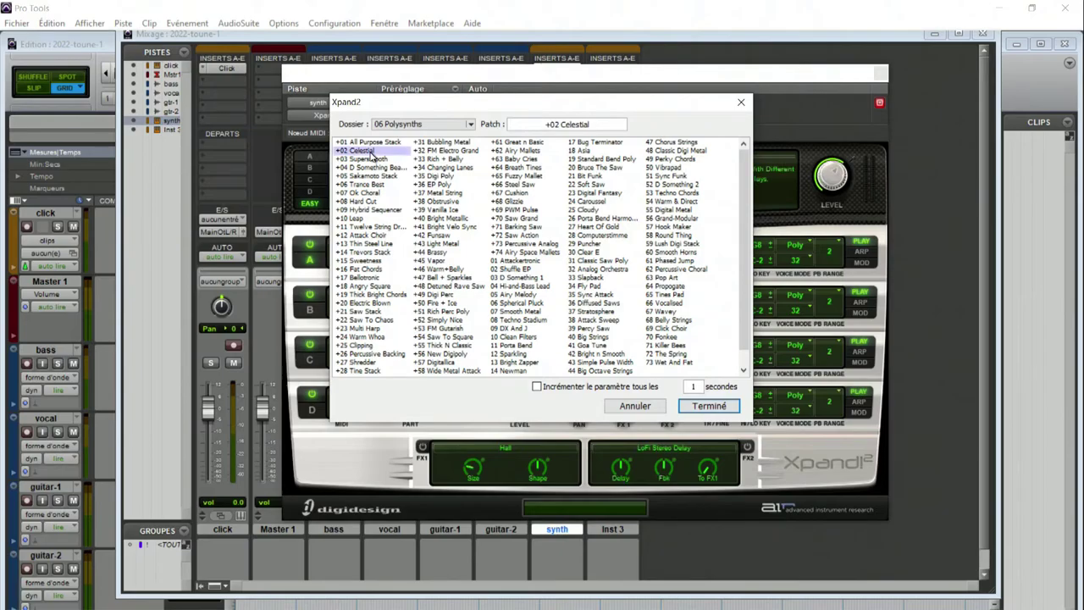
click(701, 407)
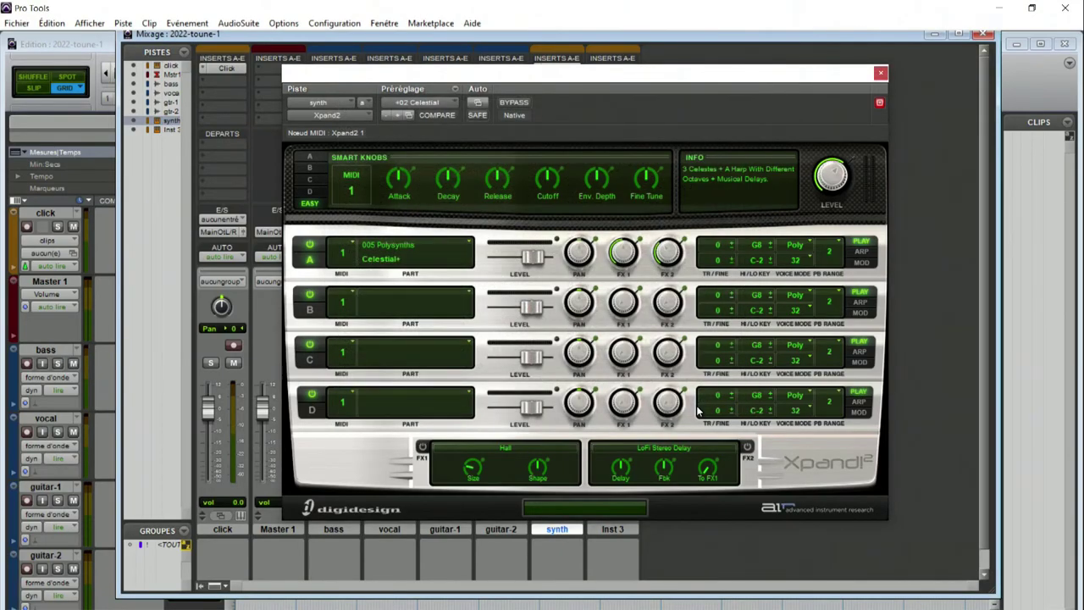
click(880, 74)
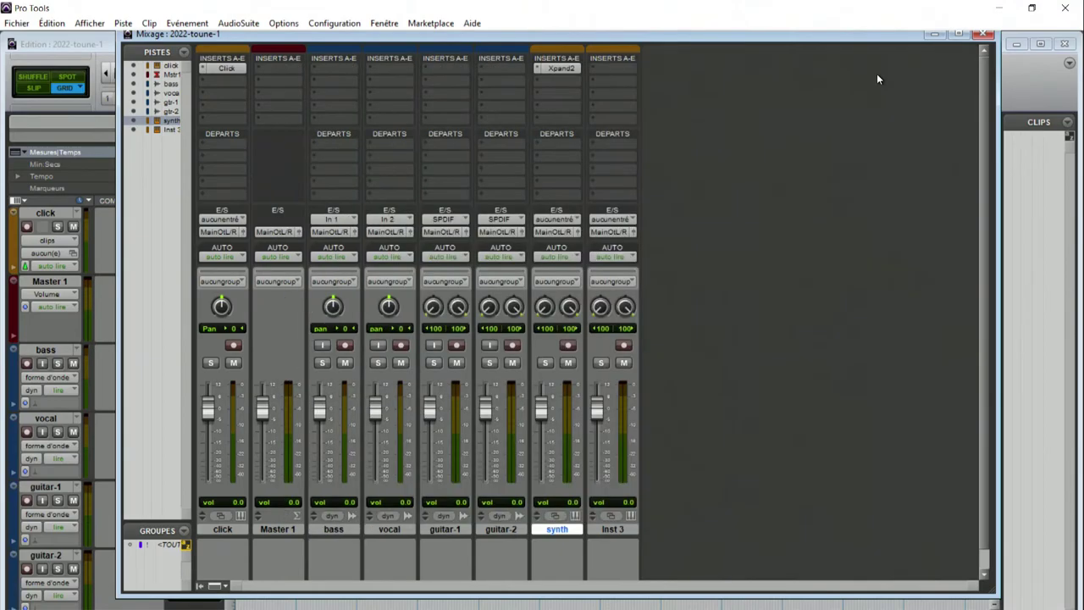
Step: Rename the Inst 3 track as drum and insert the stereo multichannel EZdrummer instrument in its first insert
double_click(610, 529)
text(dr)
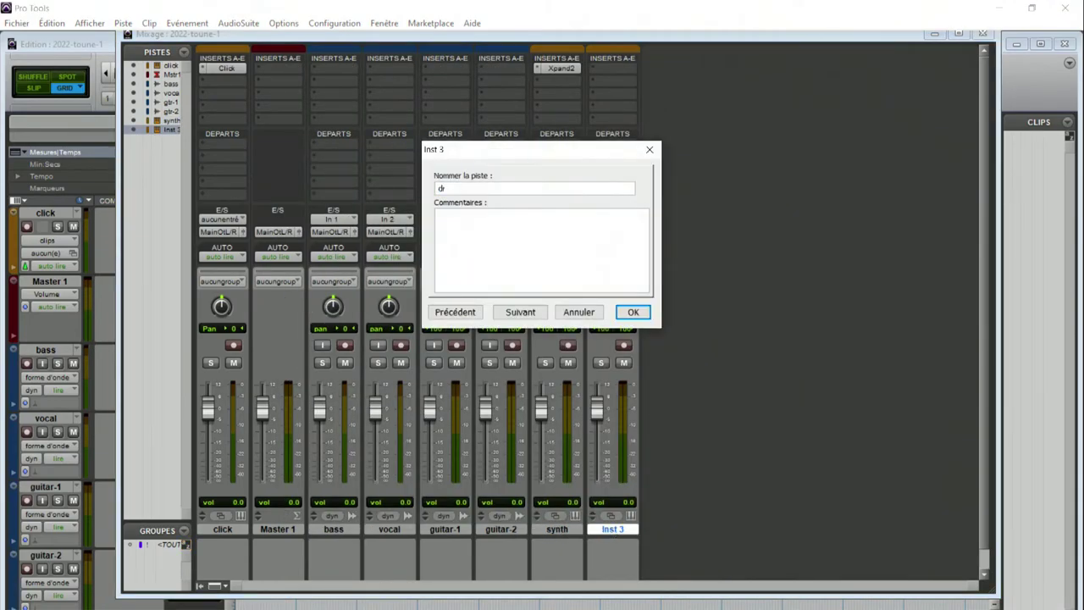
text(um)
key(Return)
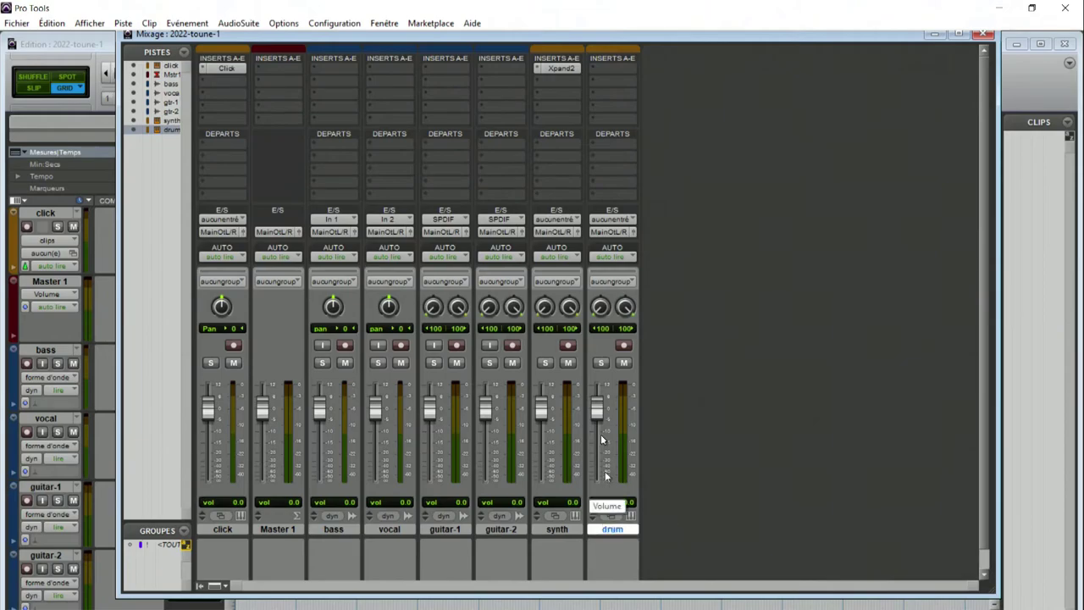
click(595, 69)
mouse_move(653, 90)
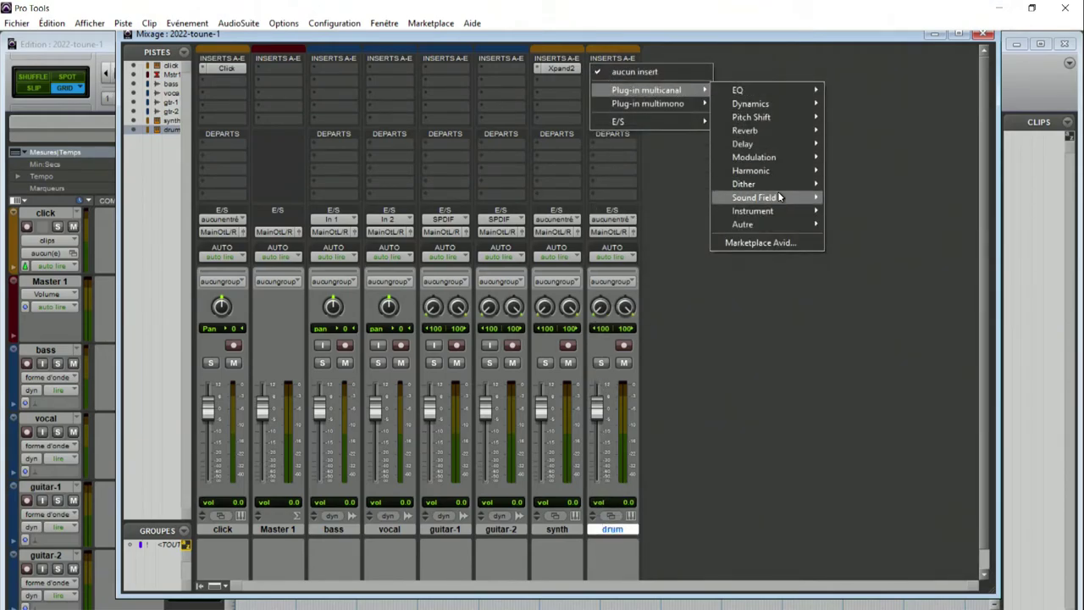
mouse_move(784, 212)
click(847, 224)
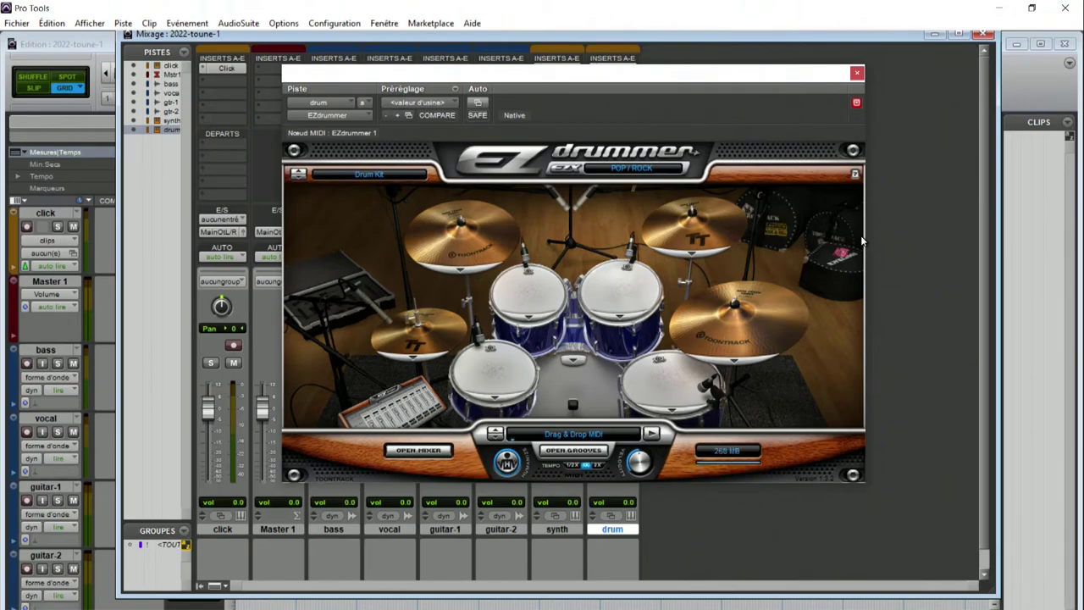
Step: Look at the EZdrummer mixer, and close both the mixer and the plug-in window
click(418, 450)
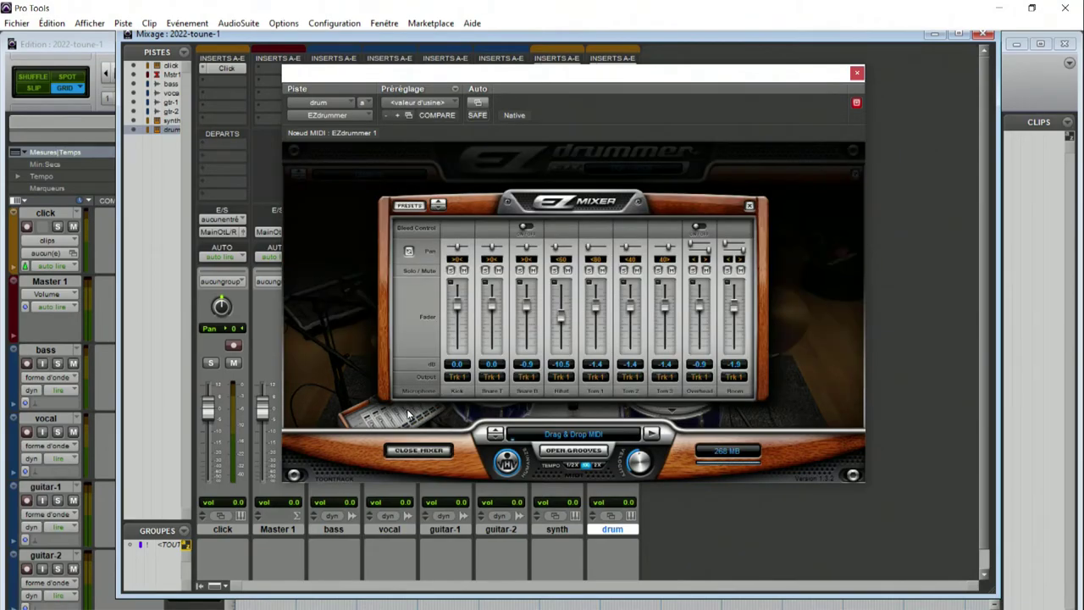
click(749, 206)
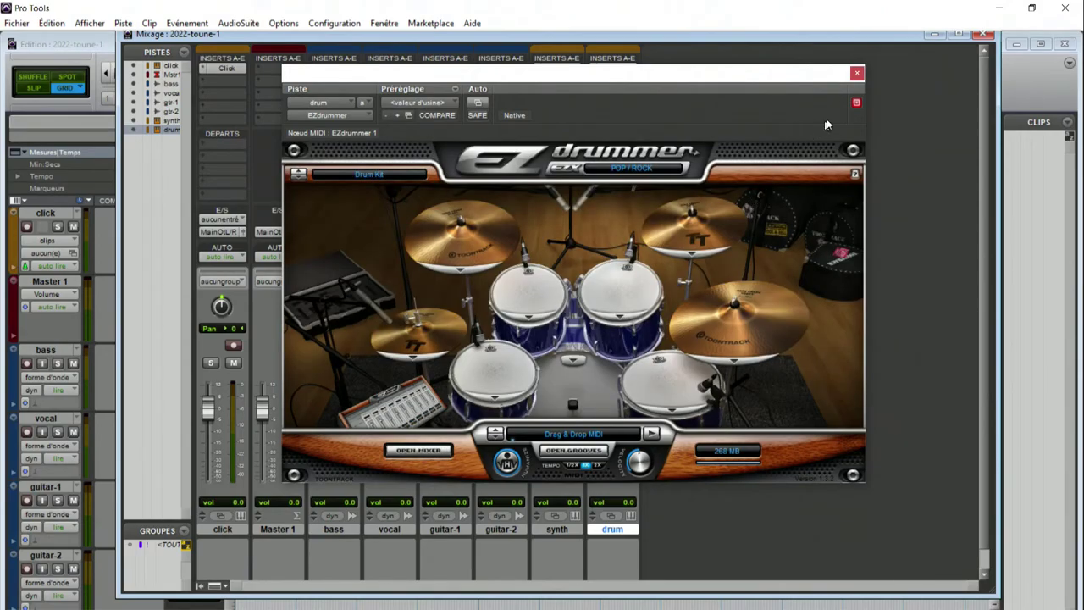
click(857, 73)
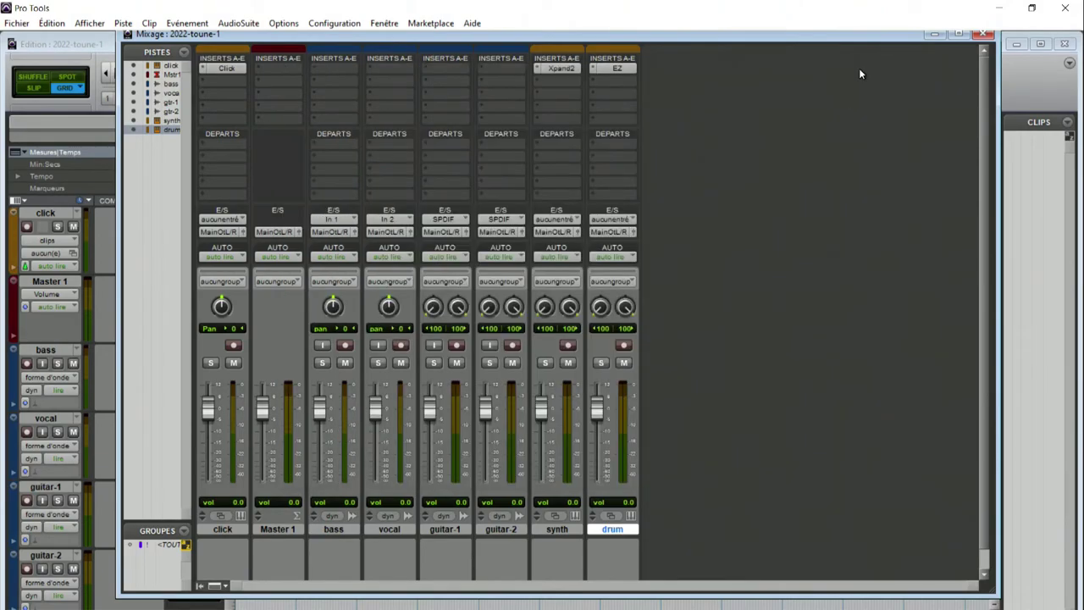
Step: Save the session under its current name
click(19, 23)
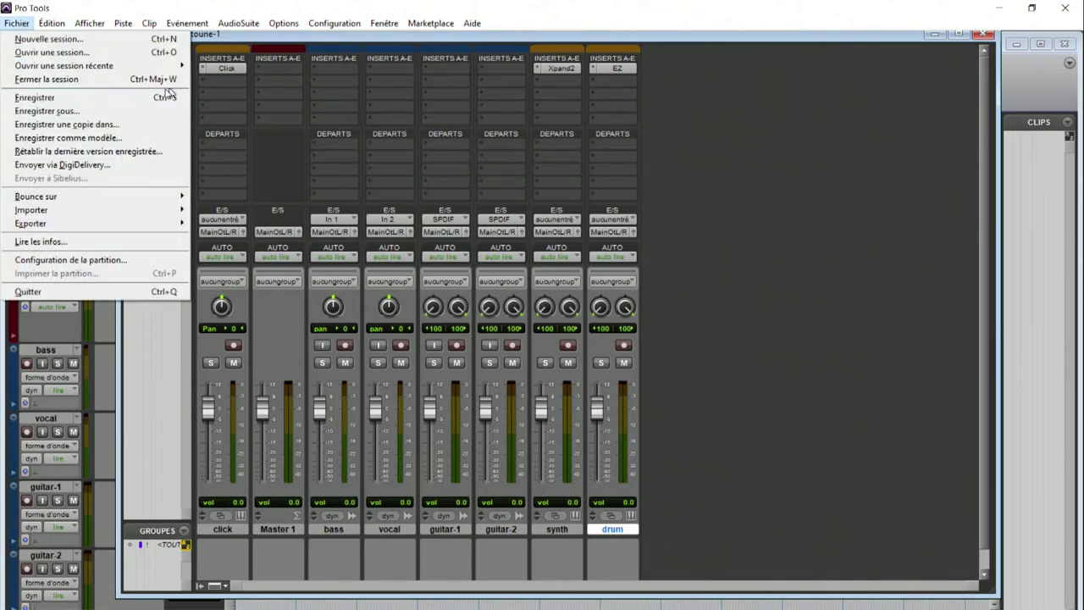
click(74, 97)
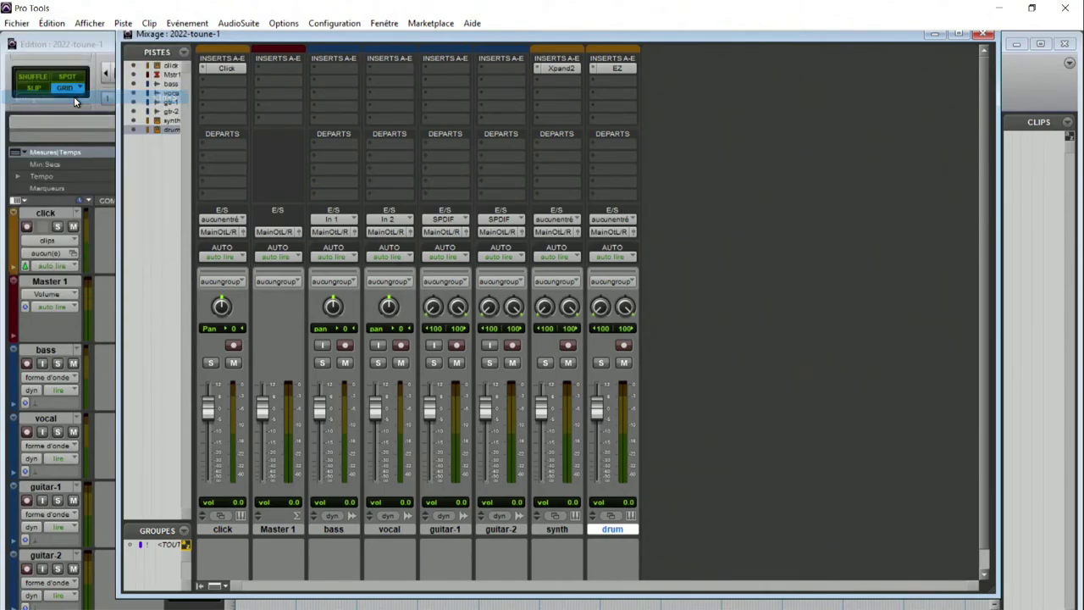
Step: Quit Pro Tools, switch to File Explorer and open the protools-sessions-2022 folder in Documents
click(17, 23)
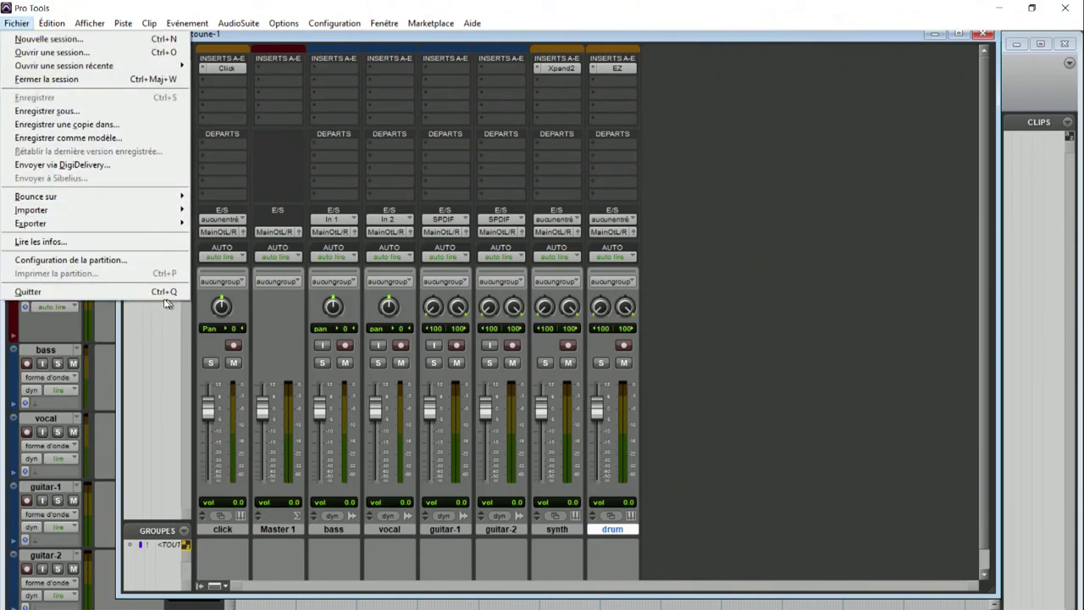
click(92, 293)
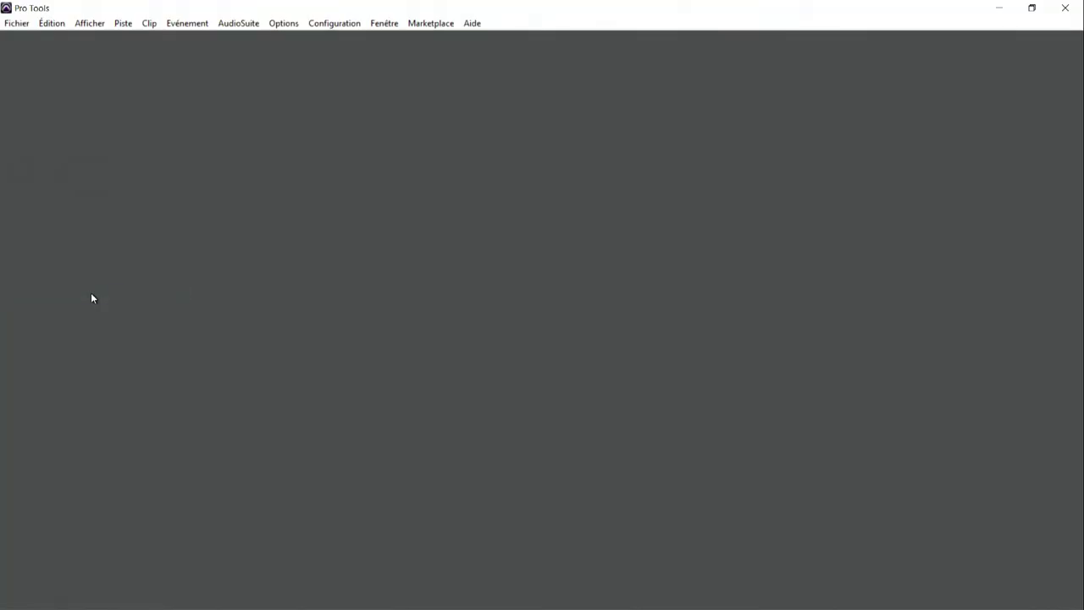
double_click(169, 256)
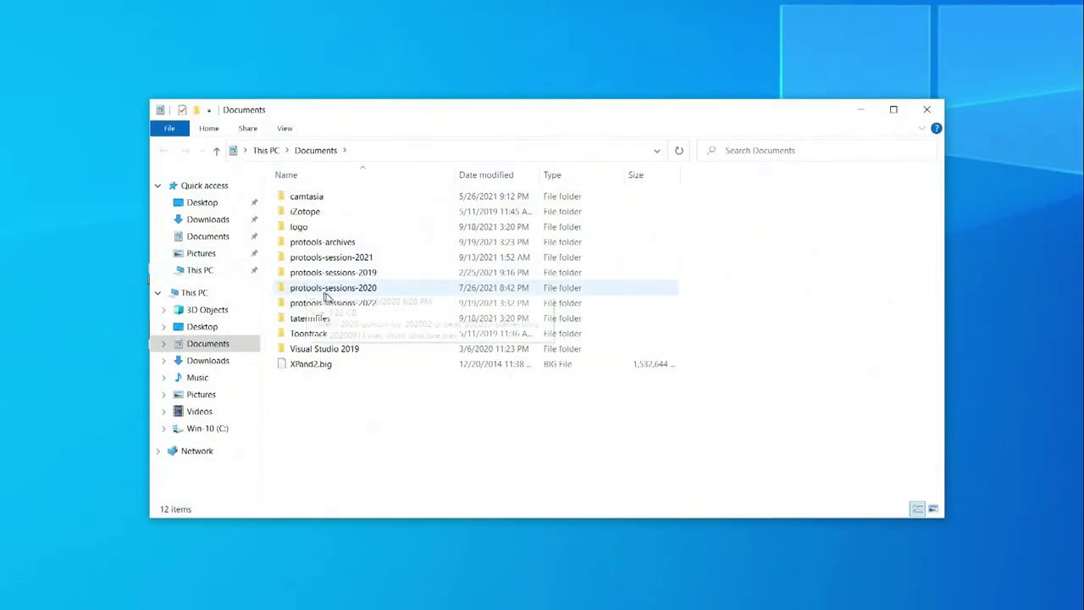
double_click(346, 302)
Step: Duplicate the 2022-toune-1 session folder inside protools-sessions-2022
right_click(327, 196)
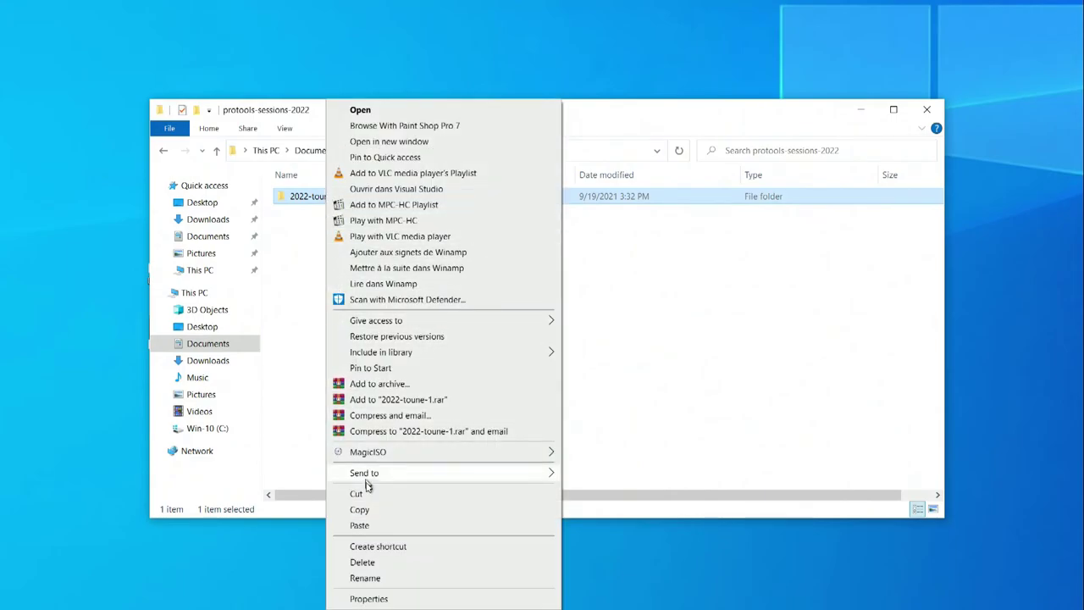
click(373, 511)
click(334, 322)
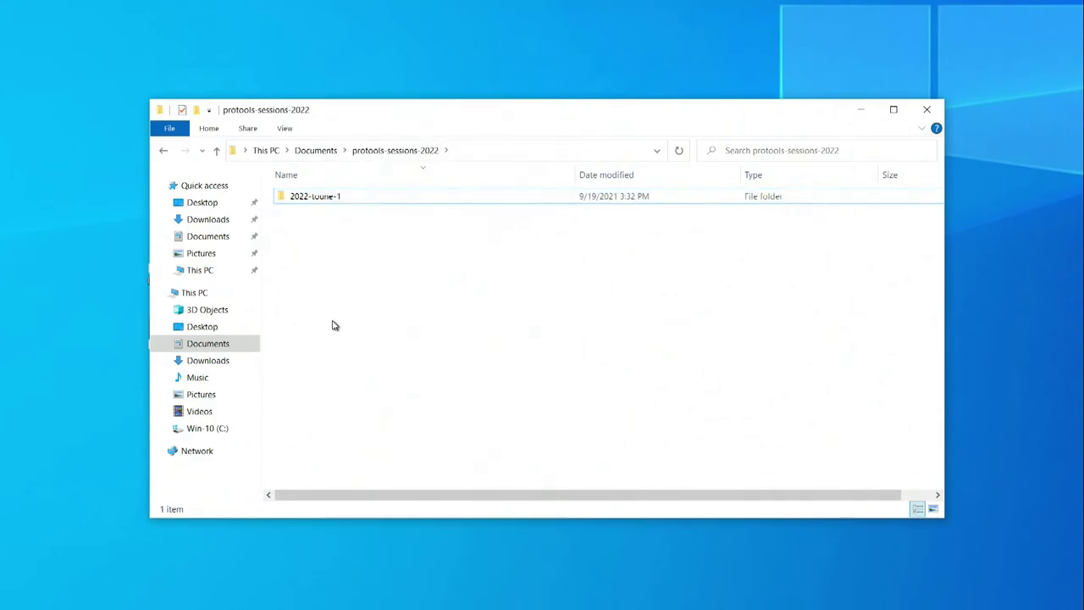
right_click(334, 320)
click(367, 419)
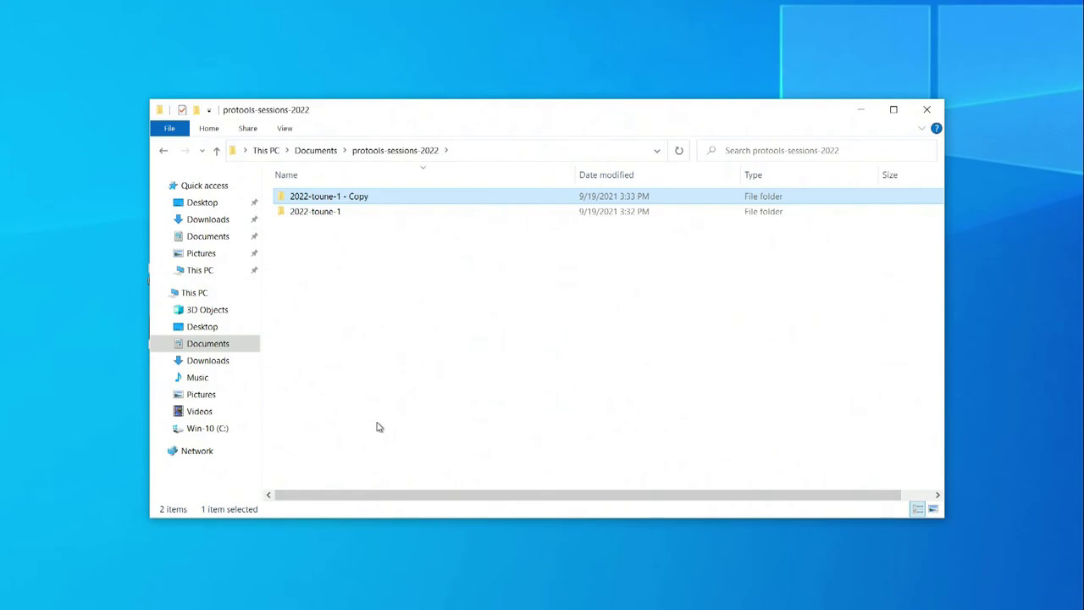
Step: Rename the duplicated session folder as 2022-modele
right_click(349, 197)
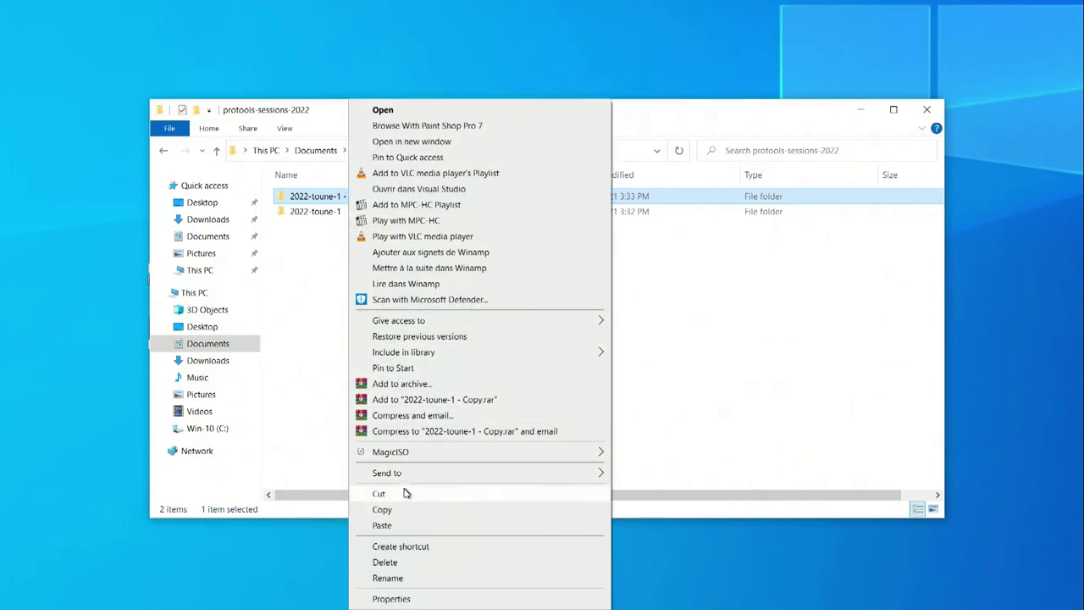
click(415, 577)
text(2022-mo)
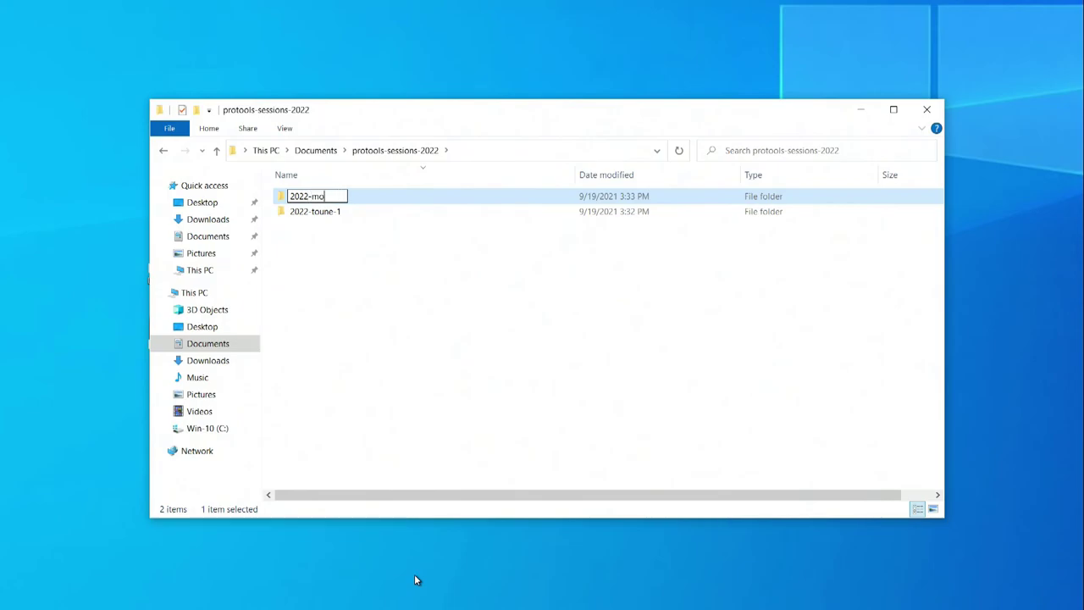
text(dele)
key(Return)
Step: Open the 2022-modele folder and rename its Pro Tools session file as 2022-modele.ptx
key(Return)
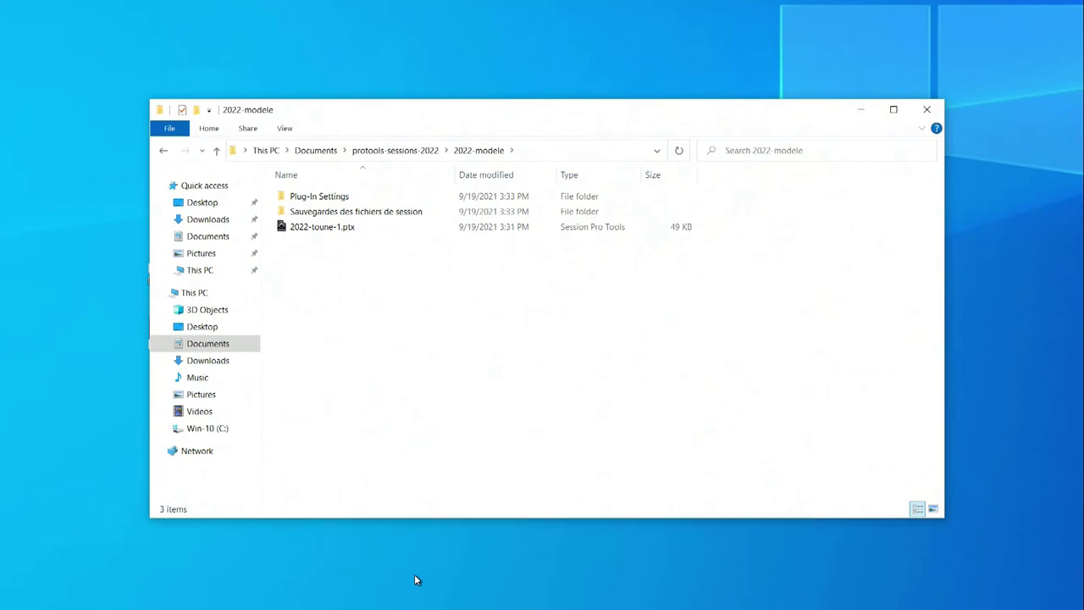
click(324, 229)
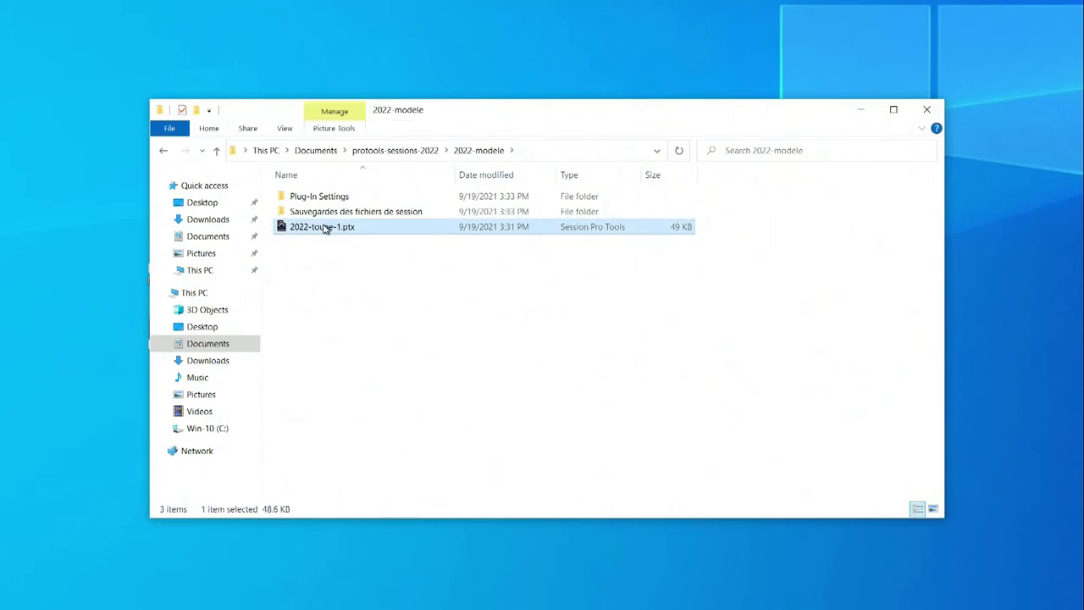
right_click(324, 229)
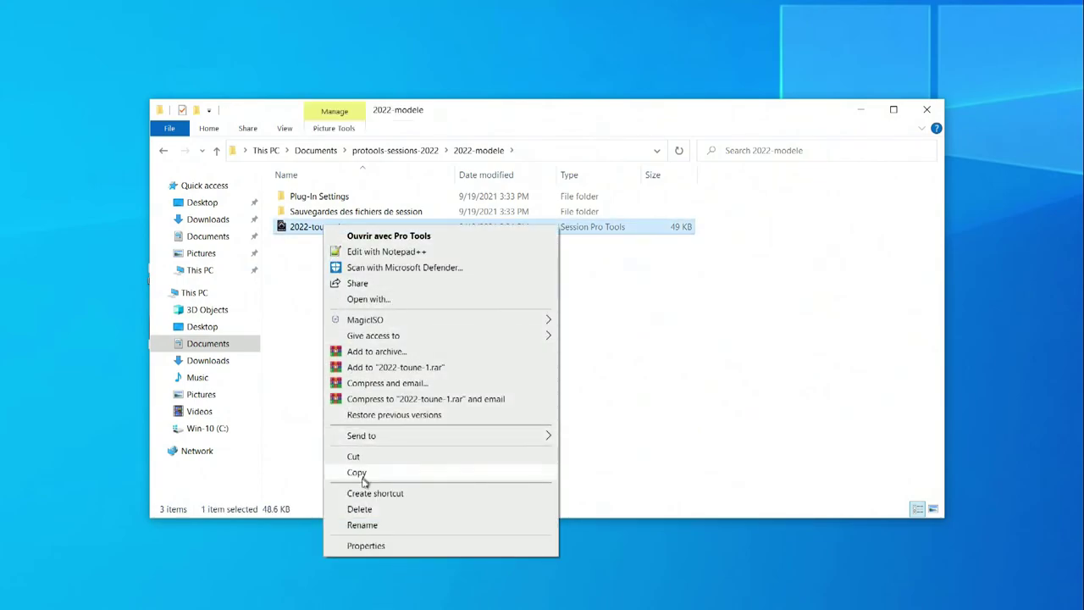
click(368, 529)
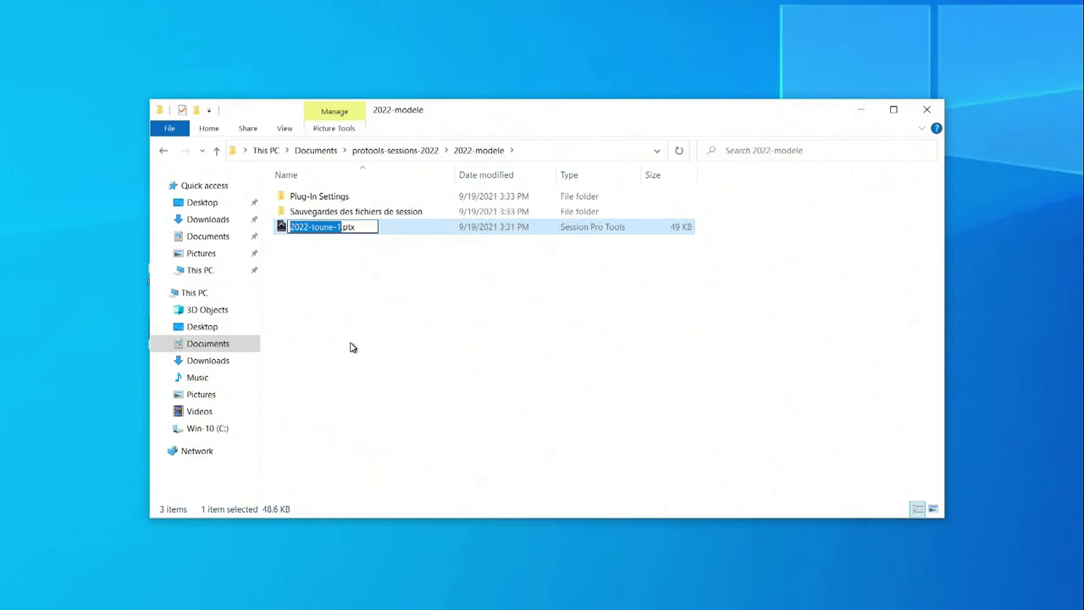
key(Left)
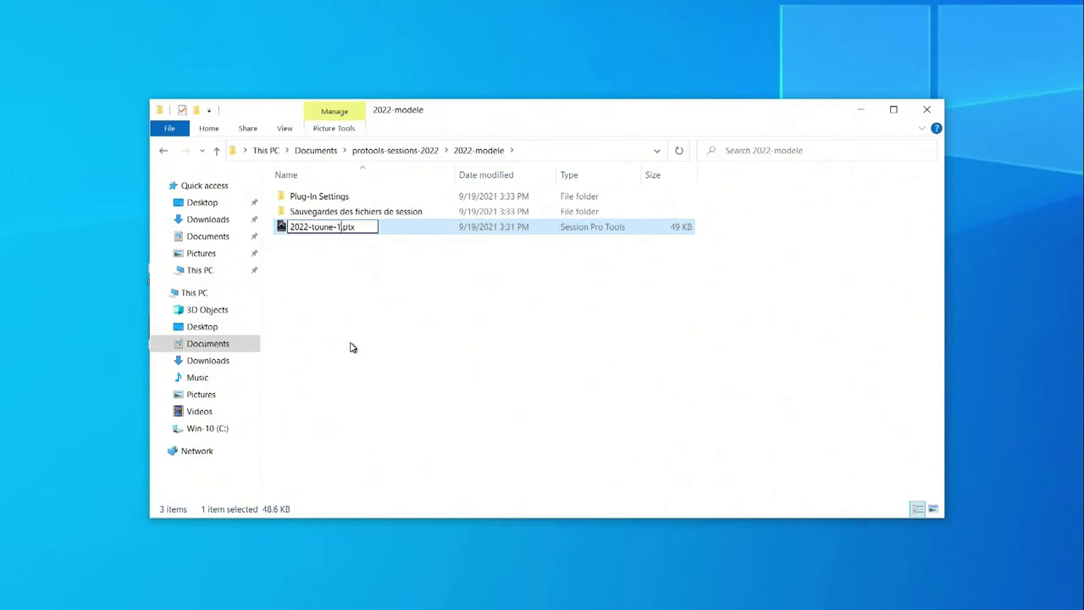
key(shift+Left)
key(shift+Left)
key(shift+Left)
key(shift+Left)
key(shift+Left)
key(shift+Left)
text(modele)
key(Return)
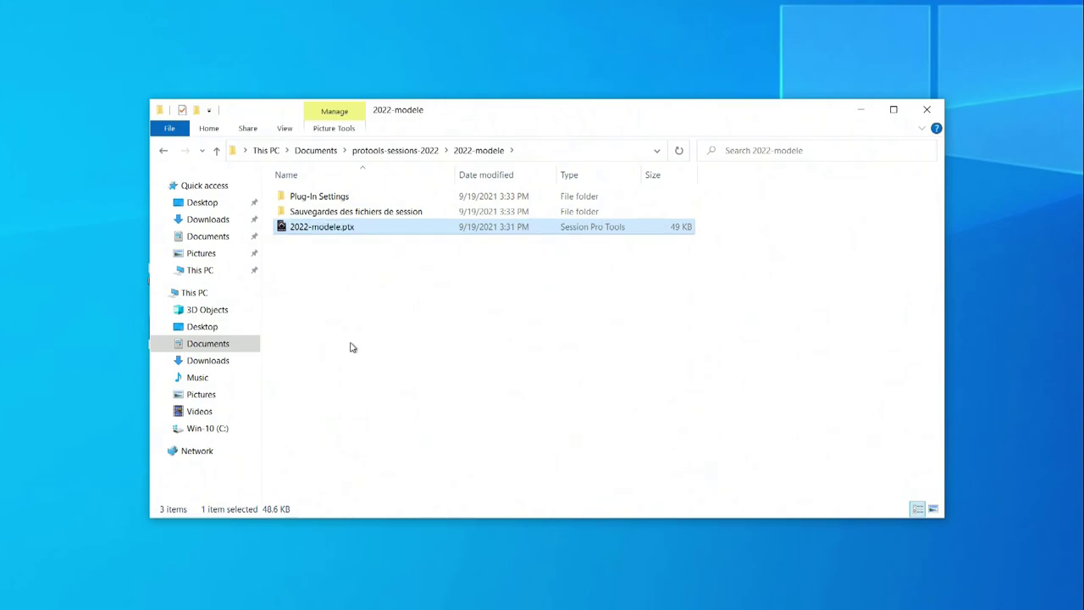
Step: Return to protools-sessions-2022 and open the session file 2022-toune-1.ptx from the 2022-toune-1 folder
click(408, 151)
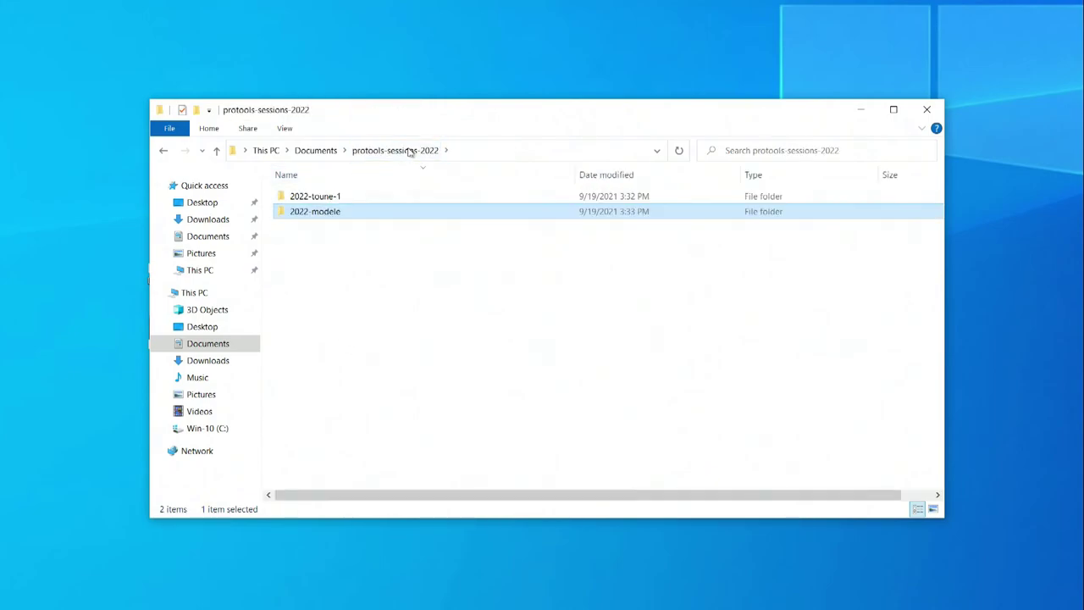
double_click(315, 196)
double_click(329, 226)
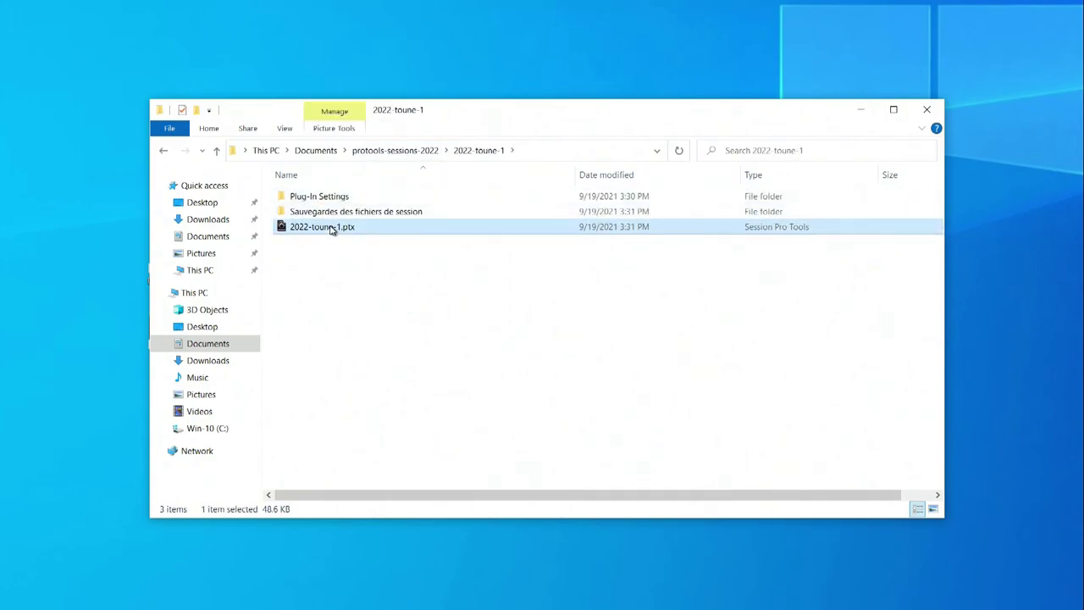